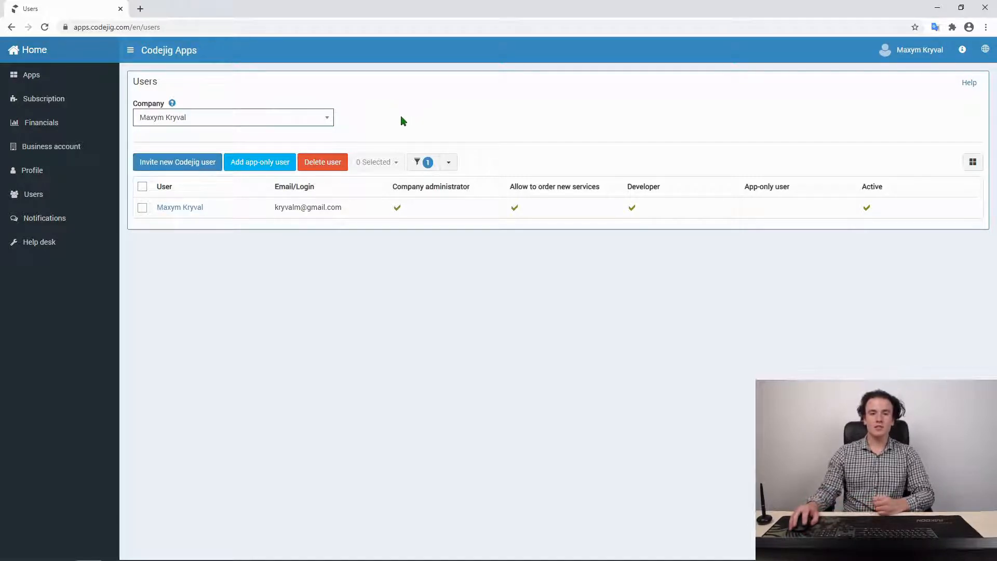
# Bring up the Microsoft Whiteboard showing the Codejig versus App-only roles grid
pyautogui.moveTo(357, 558)
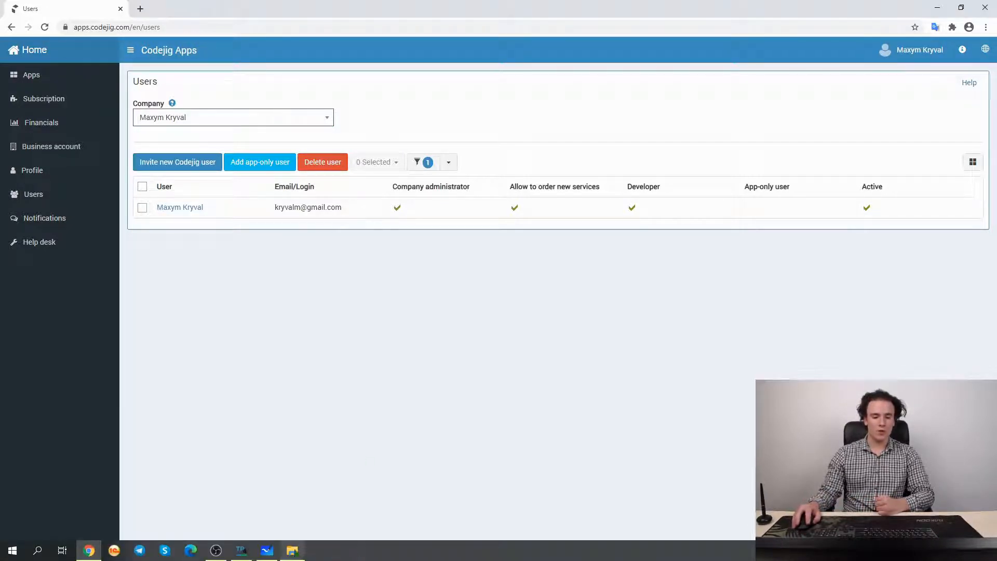
pyautogui.click(269, 551)
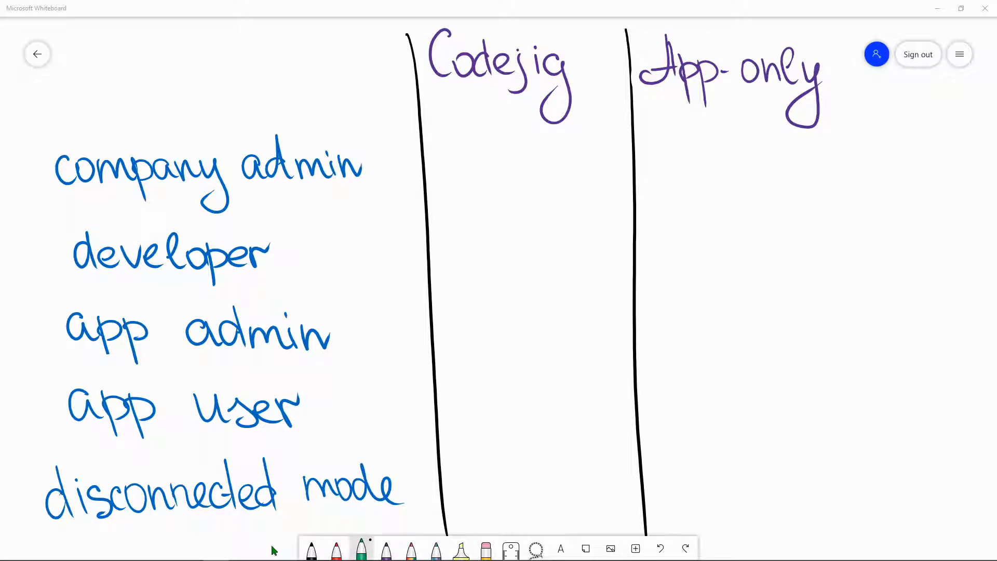
# Give company admin and developer a green check under Codejig and a red cross under App-only
pyautogui.moveTo(529, 113)
pyautogui.mouseDown()
pyautogui.moveTo(520, 173)
pyautogui.moveTo(491, 152)
pyautogui.mouseUp()
pyautogui.click(336, 550)
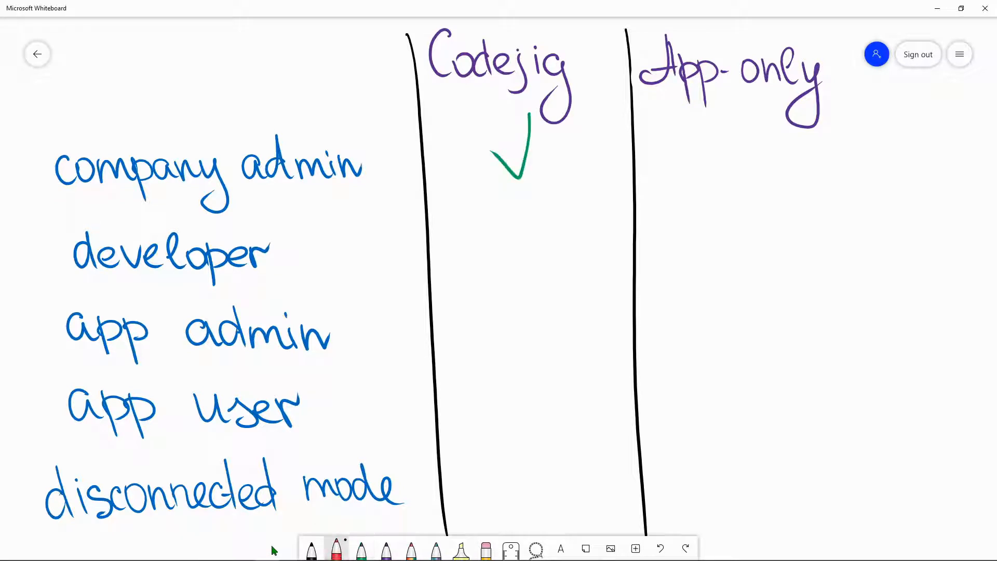
pyautogui.moveTo(749, 116); pyautogui.dragTo(776, 203)
pyautogui.moveTo(787, 116); pyautogui.dragTo(724, 198)
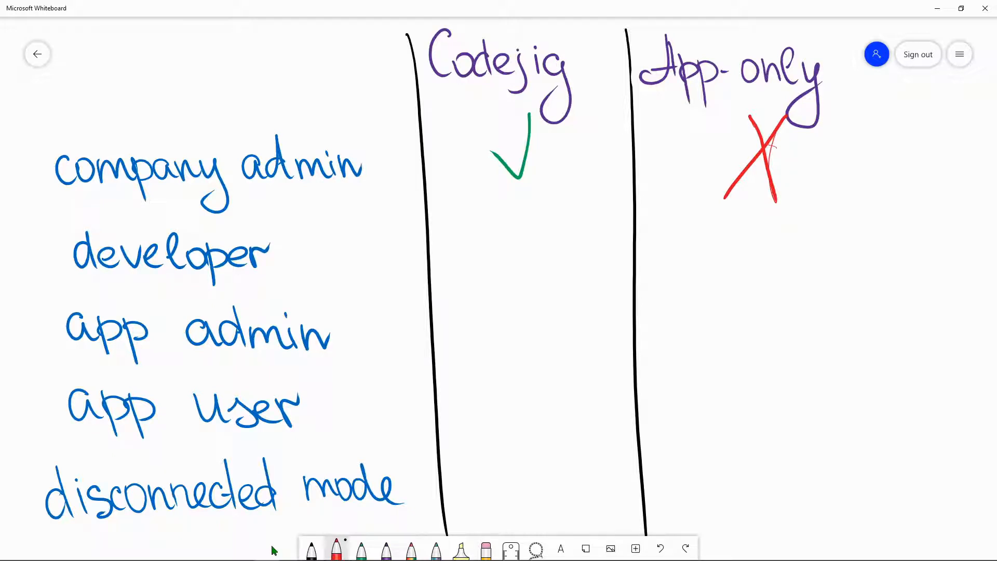
pyautogui.click(361, 549)
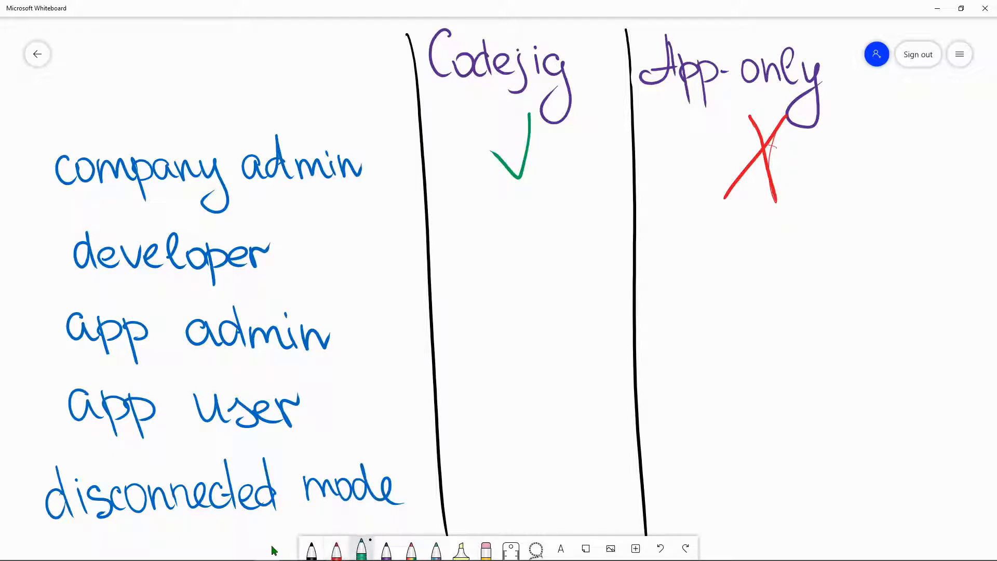
pyautogui.moveTo(540, 185); pyautogui.dragTo(489, 254)
pyautogui.click(337, 550)
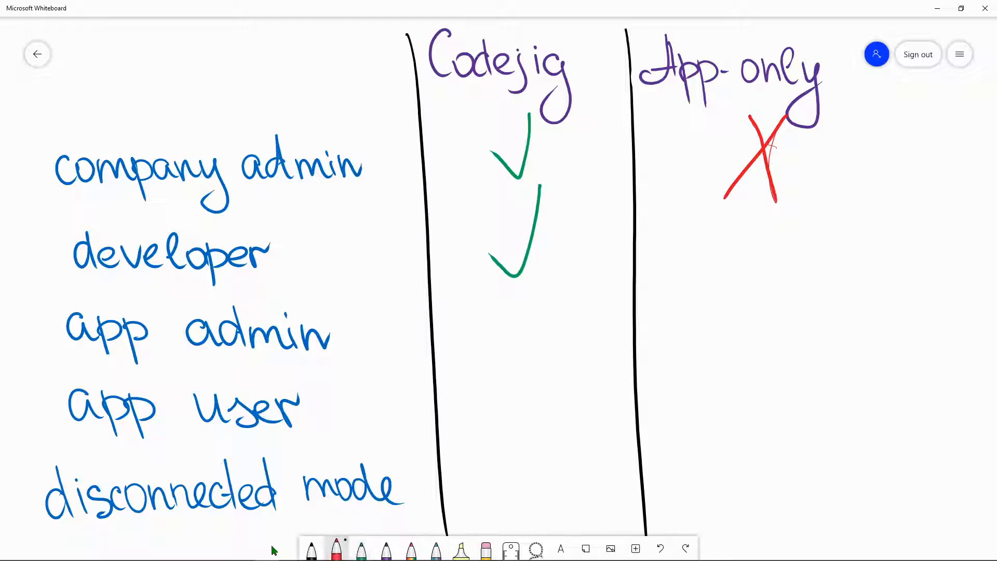
pyautogui.moveTo(738, 205); pyautogui.dragTo(777, 279)
pyautogui.moveTo(792, 193); pyautogui.dragTo(724, 284)
# Check app admin and app user in both columns; check disconnected mode for App-only, cross it for Codejig
pyautogui.click(361, 549)
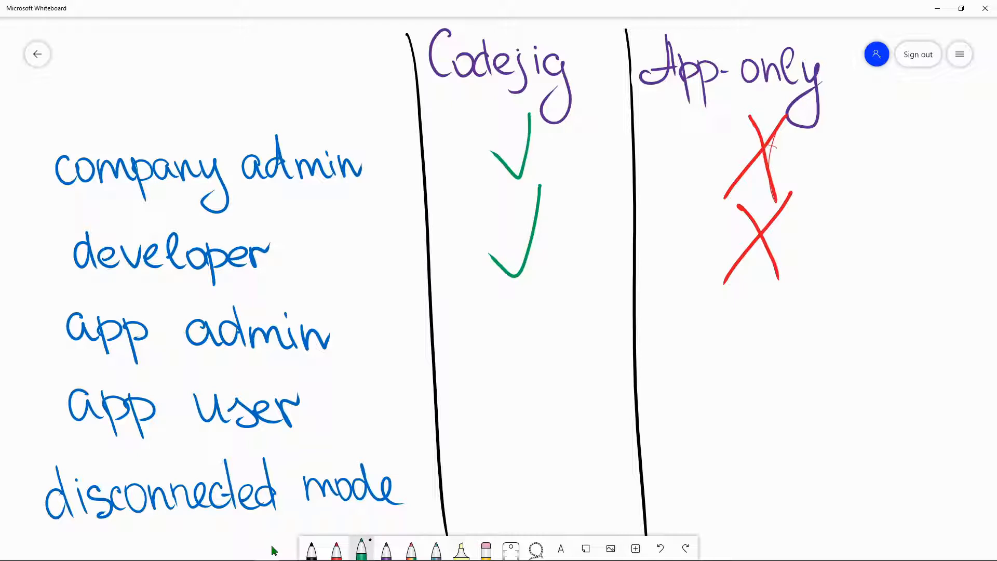
pyautogui.moveTo(552, 283)
pyautogui.mouseDown()
pyautogui.moveTo(519, 356)
pyautogui.moveTo(496, 342)
pyautogui.mouseUp()
pyautogui.moveTo(769, 282)
pyautogui.mouseDown()
pyautogui.moveTo(748, 368)
pyautogui.moveTo(707, 344)
pyautogui.mouseUp()
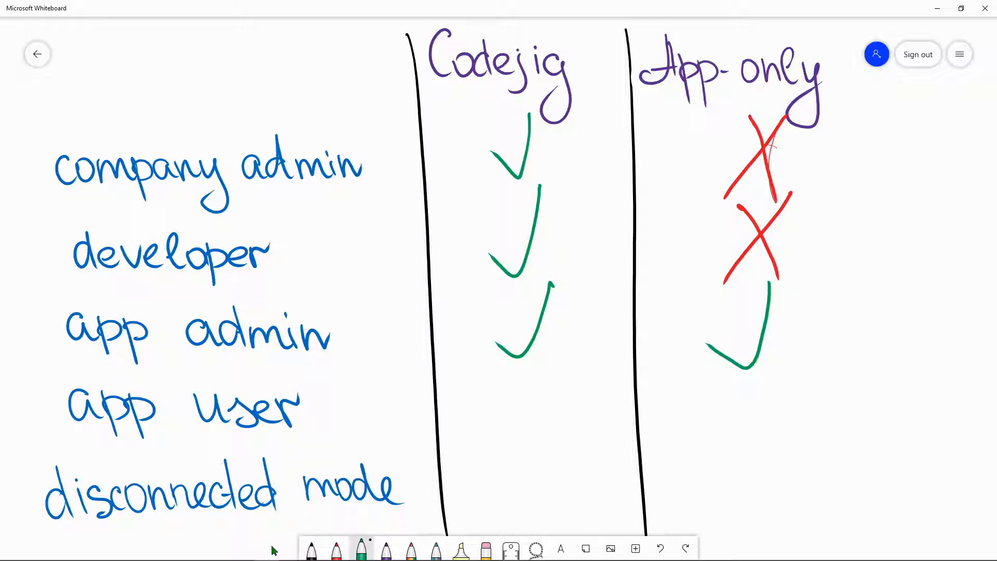
pyautogui.moveTo(551, 369)
pyautogui.mouseDown()
pyautogui.moveTo(536, 436)
pyautogui.moveTo(510, 414)
pyautogui.mouseUp()
pyautogui.moveTo(789, 365)
pyautogui.mouseDown()
pyautogui.moveTo(782, 410)
pyautogui.moveTo(726, 420)
pyautogui.mouseUp()
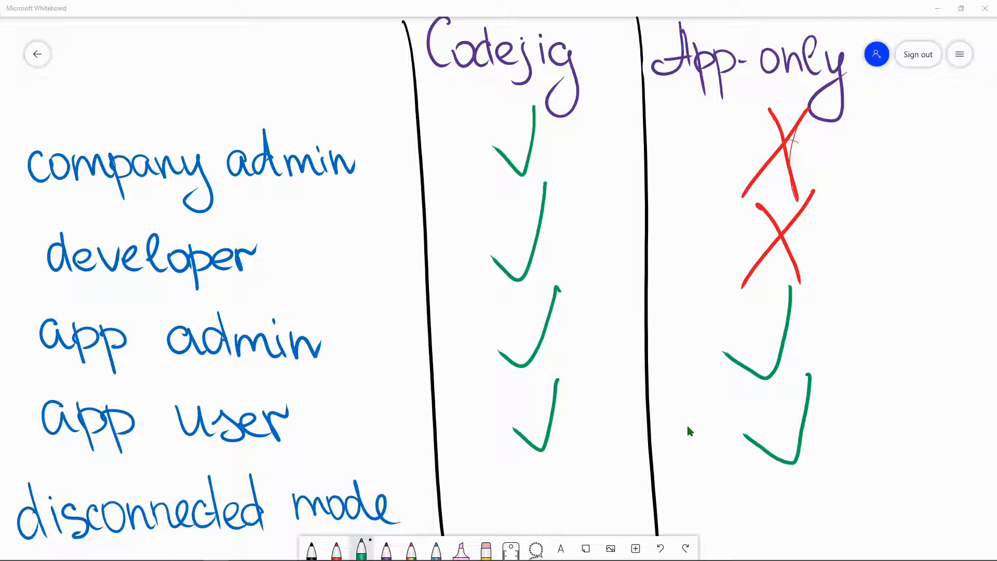
pyautogui.moveTo(847, 438)
pyautogui.mouseDown()
pyautogui.moveTo(832, 478)
pyautogui.moveTo(762, 493)
pyautogui.mouseUp()
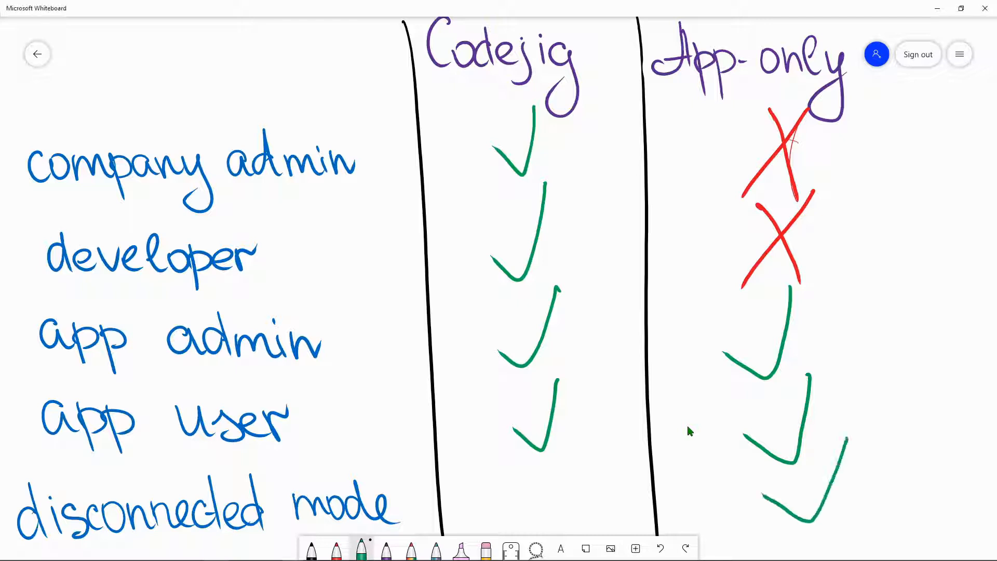
pyautogui.click(336, 550)
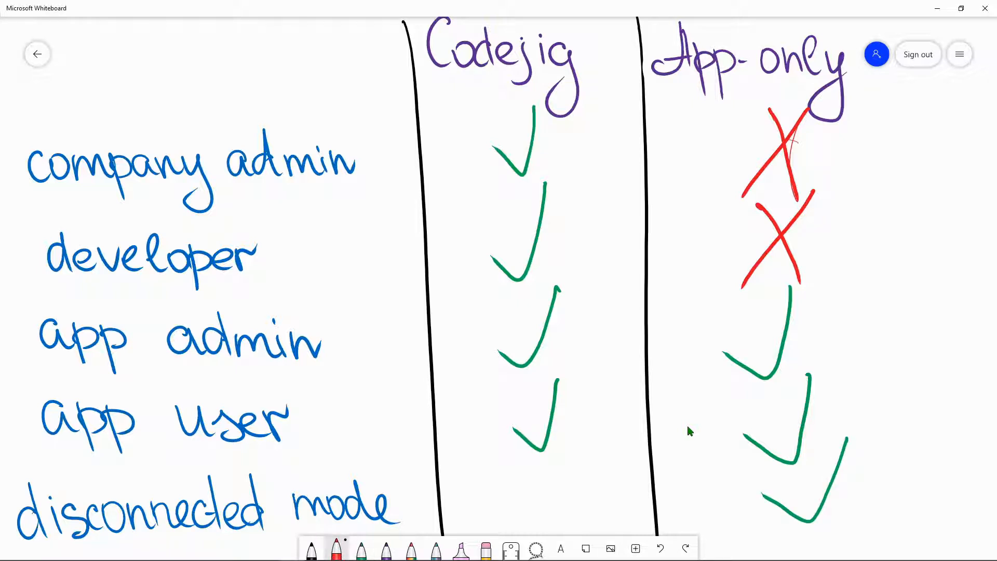
pyautogui.moveTo(496, 451); pyautogui.dragTo(552, 517)
pyautogui.moveTo(557, 458); pyautogui.dragTo(495, 512)
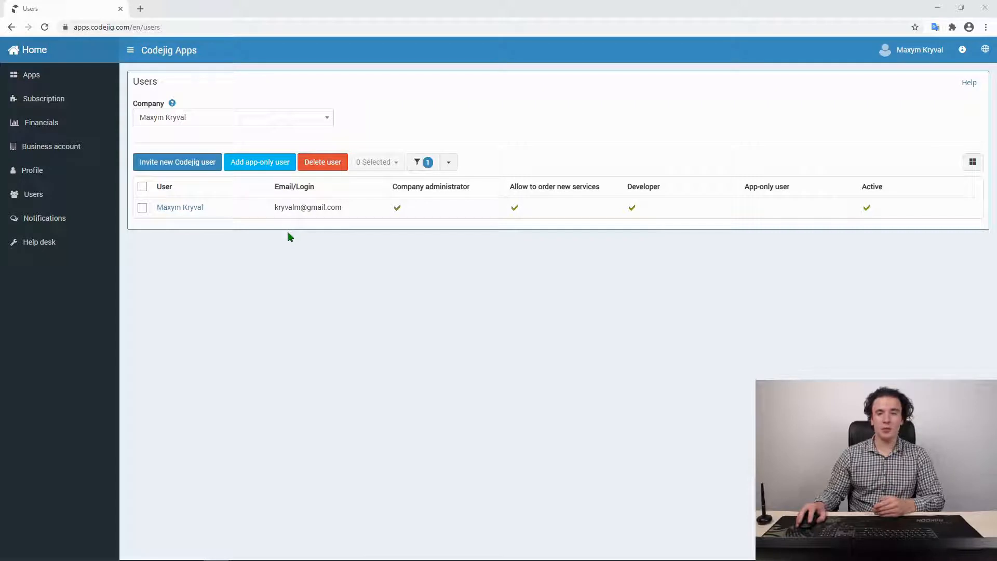
# Invite a new Codejig user by entering the invitee's e-mail address and adding them
pyautogui.click(176, 162)
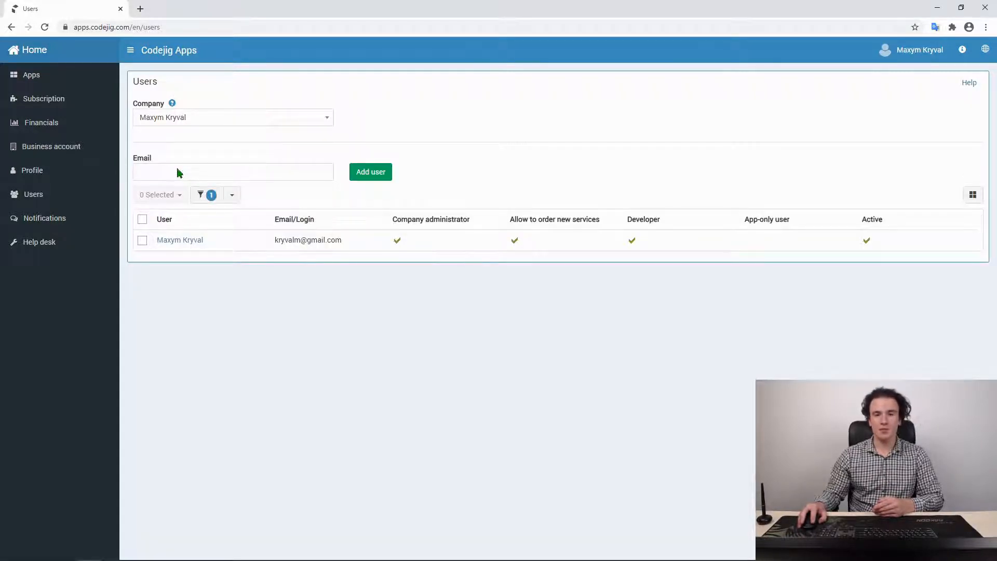
pyautogui.click(183, 173)
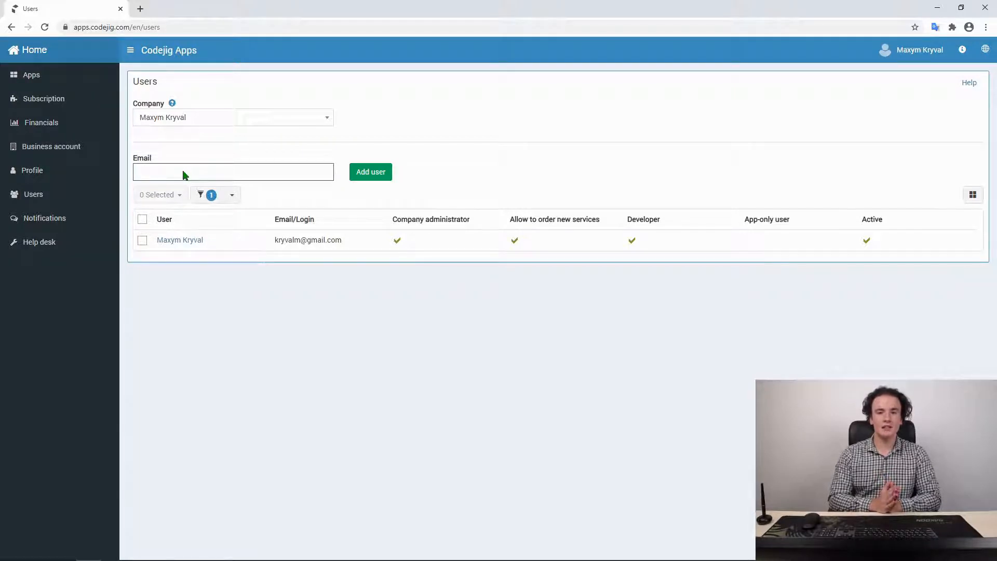
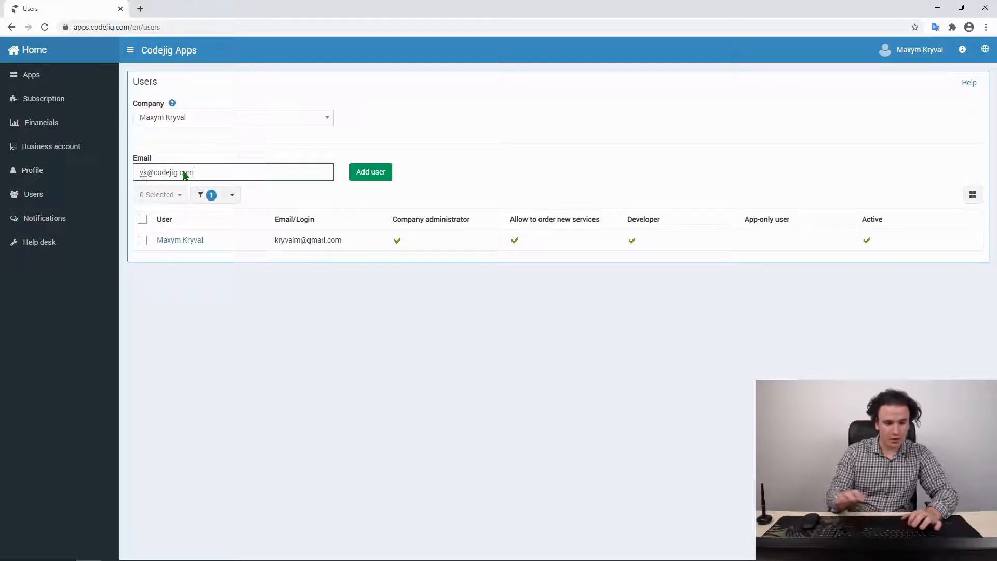
pyautogui.click(365, 172)
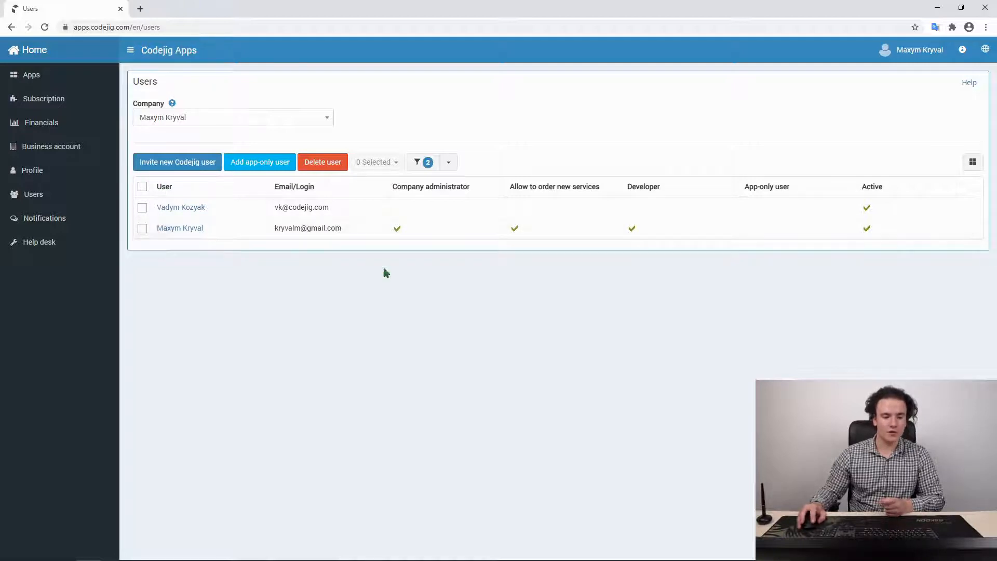
# Invite another Codejig user using the test e-mail address
pyautogui.click(180, 165)
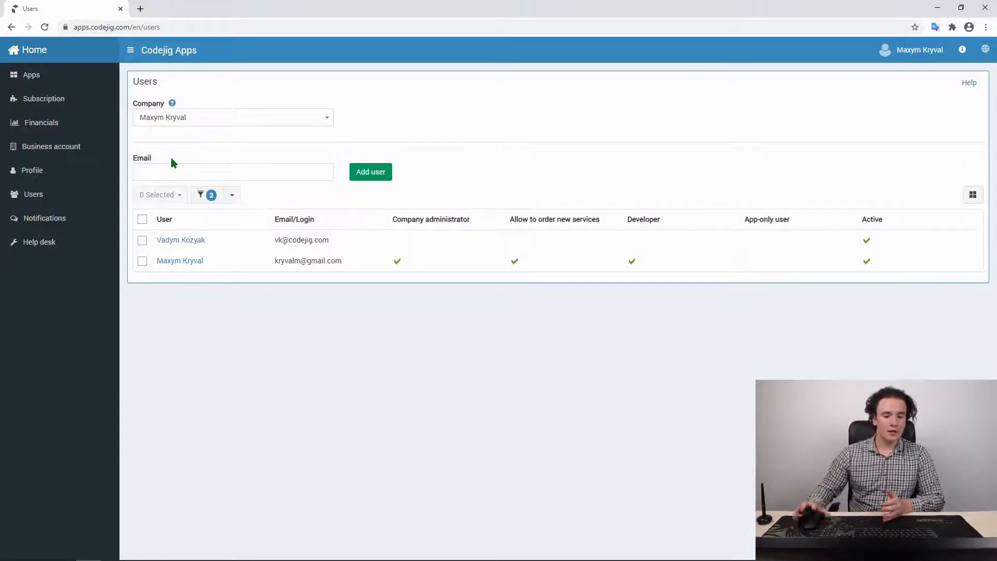
pyautogui.click(179, 176)
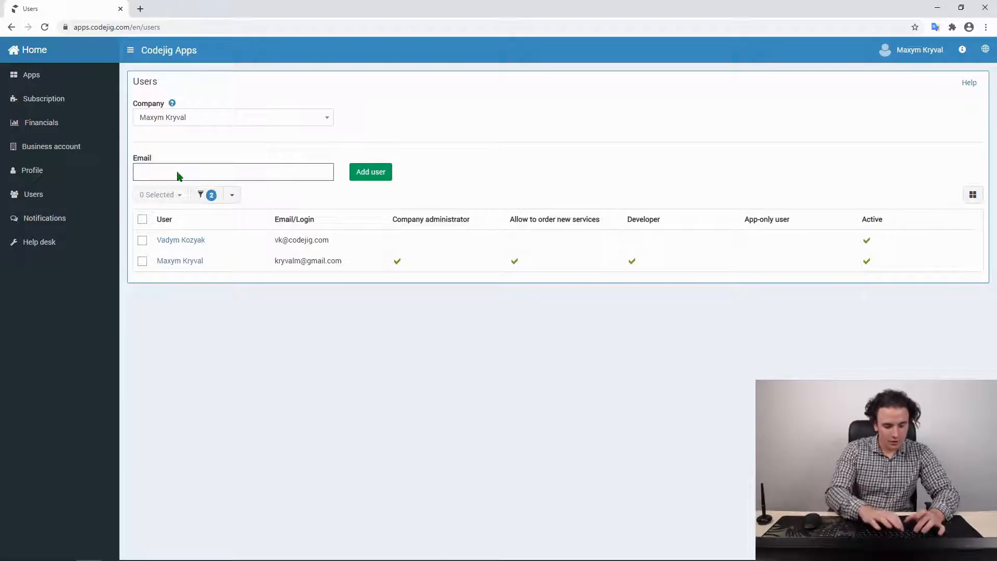
pyautogui.write('test@code')
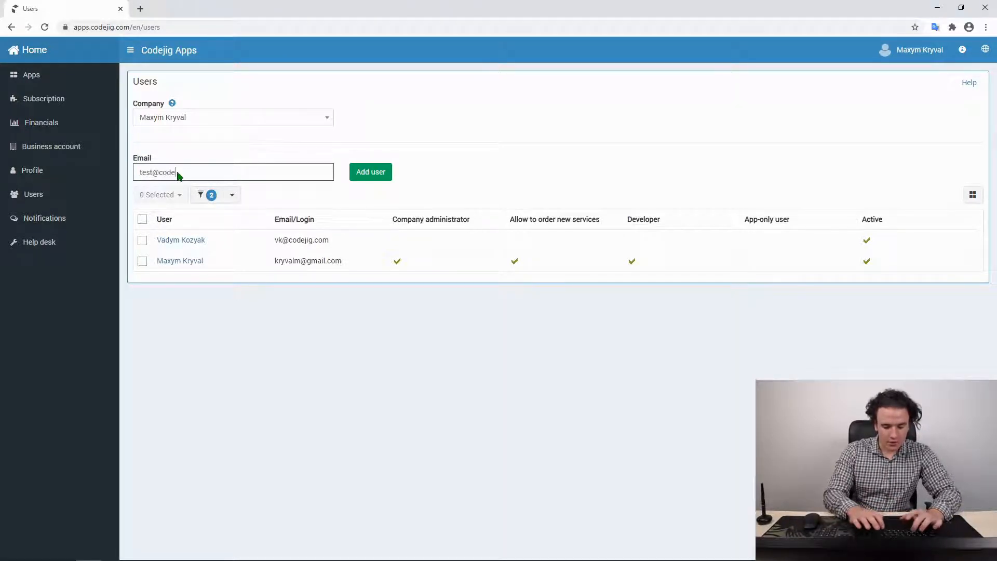
pyautogui.write('jig.com')
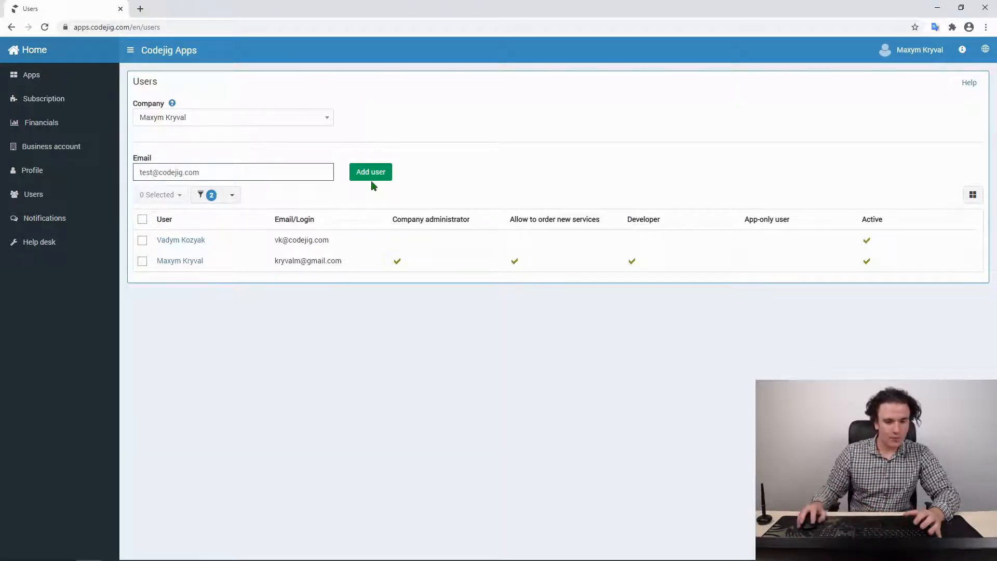
pyautogui.click(384, 175)
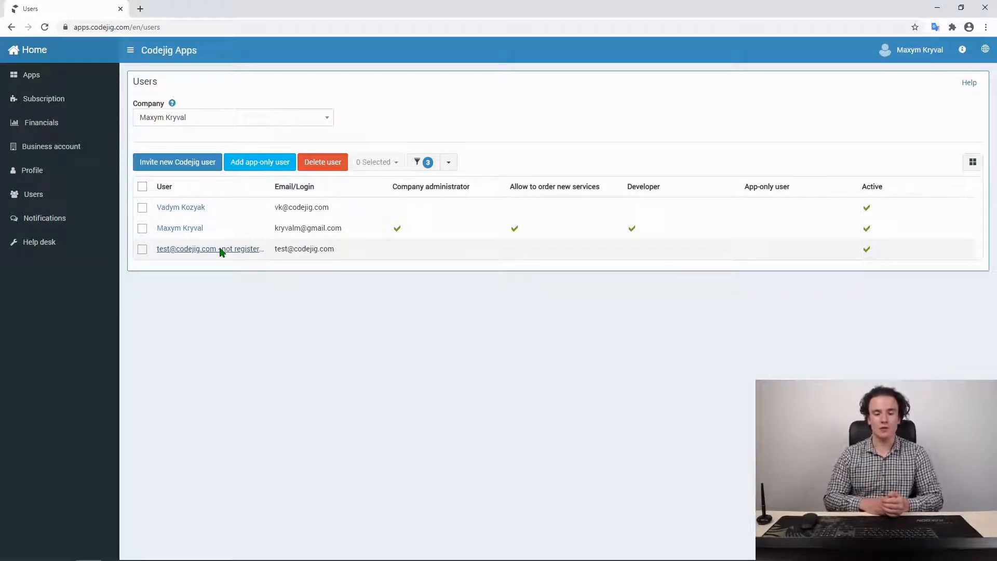
# Add app-only user Test Test with login 'test' and a password, declining the browser's password save
pyautogui.click(248, 165)
pyautogui.click(261, 174)
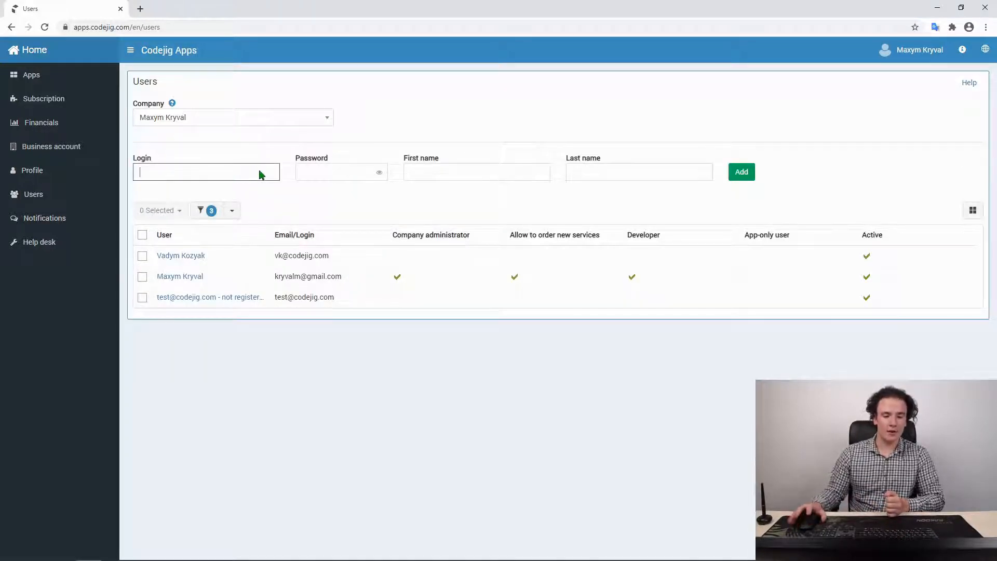
pyautogui.write('test')
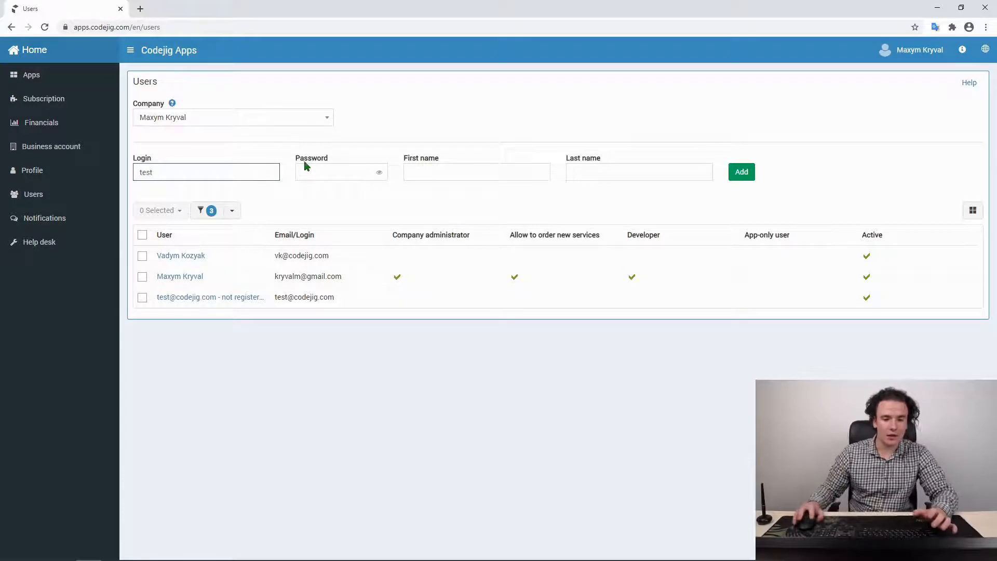
pyautogui.click(307, 174)
pyautogui.write('t')
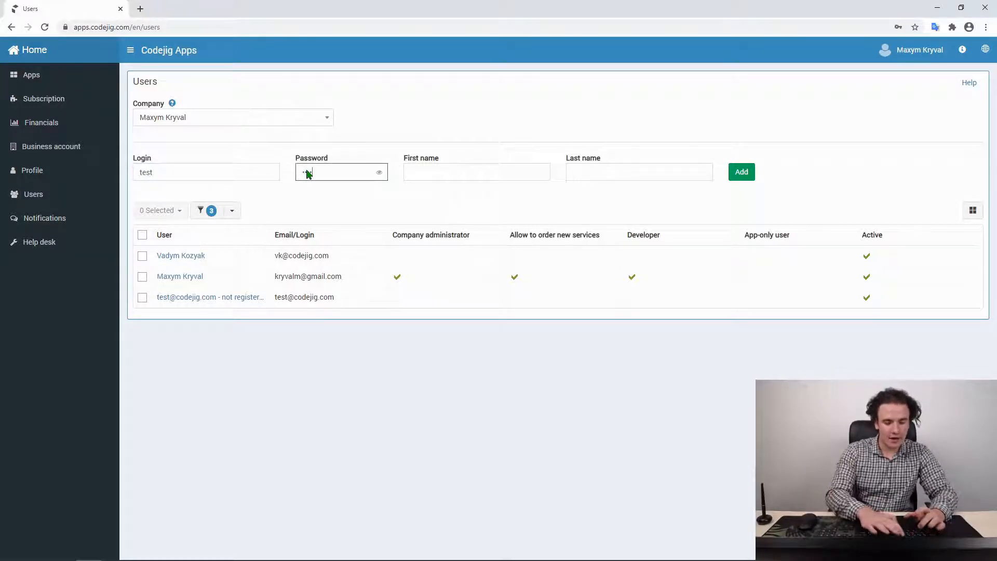
pyautogui.write('est')
pyautogui.click(426, 167)
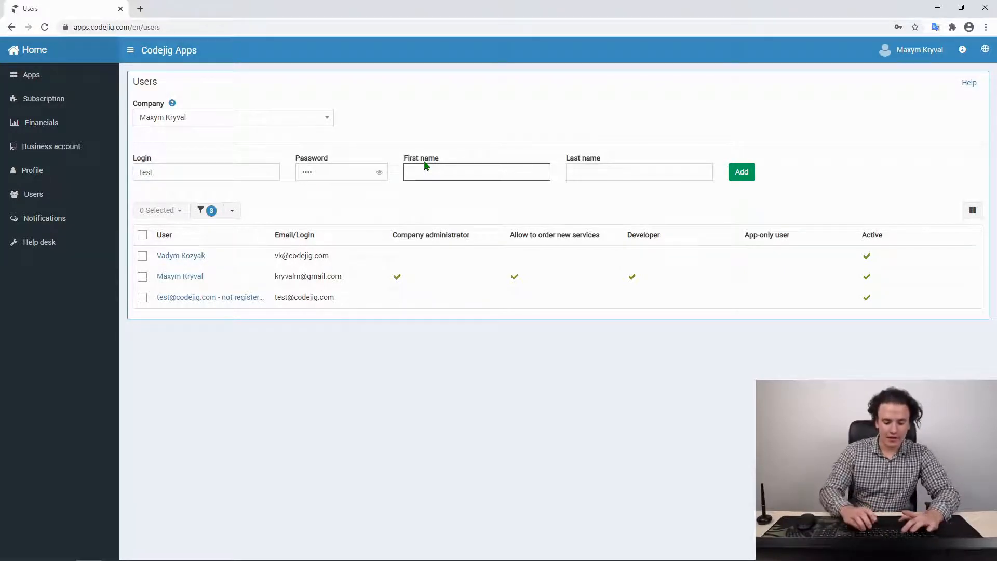
pyautogui.write('Test')
pyautogui.click(580, 172)
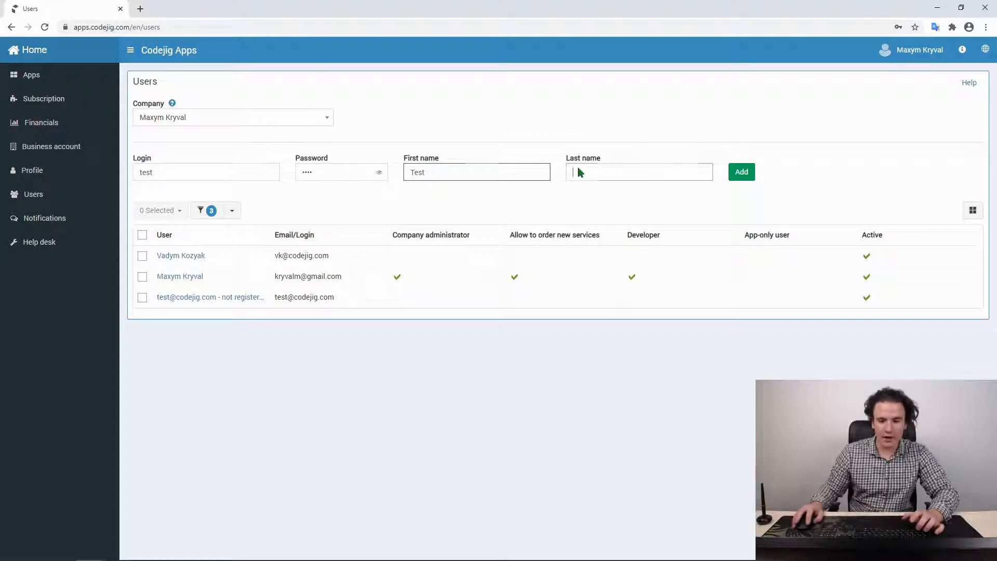
pyautogui.write('Test')
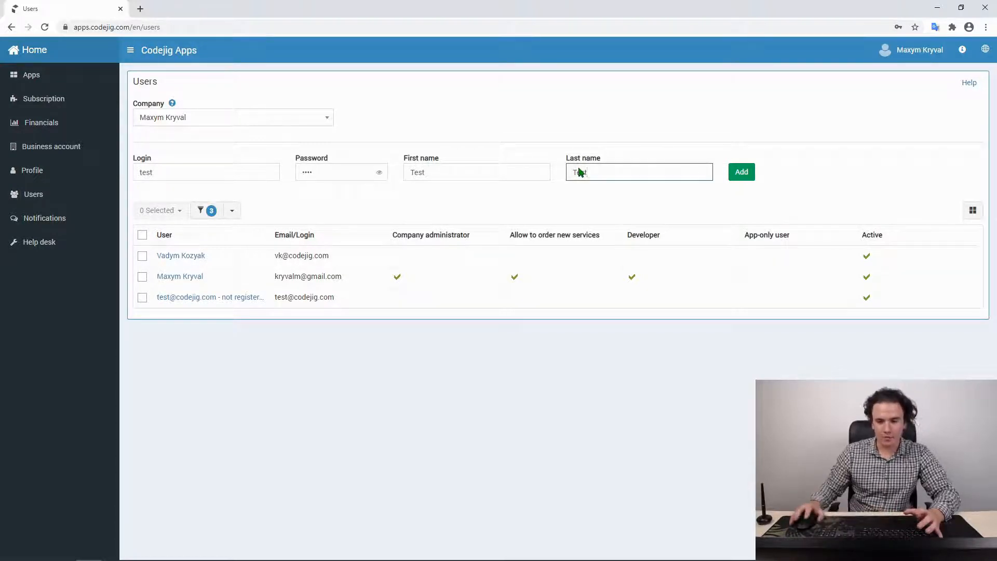
pyautogui.click(741, 171)
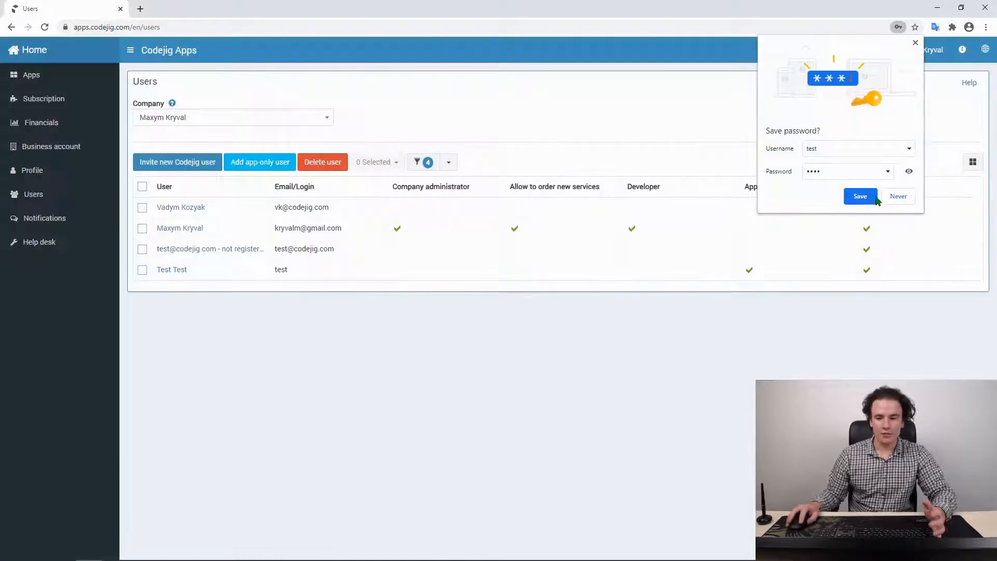
pyautogui.click(891, 198)
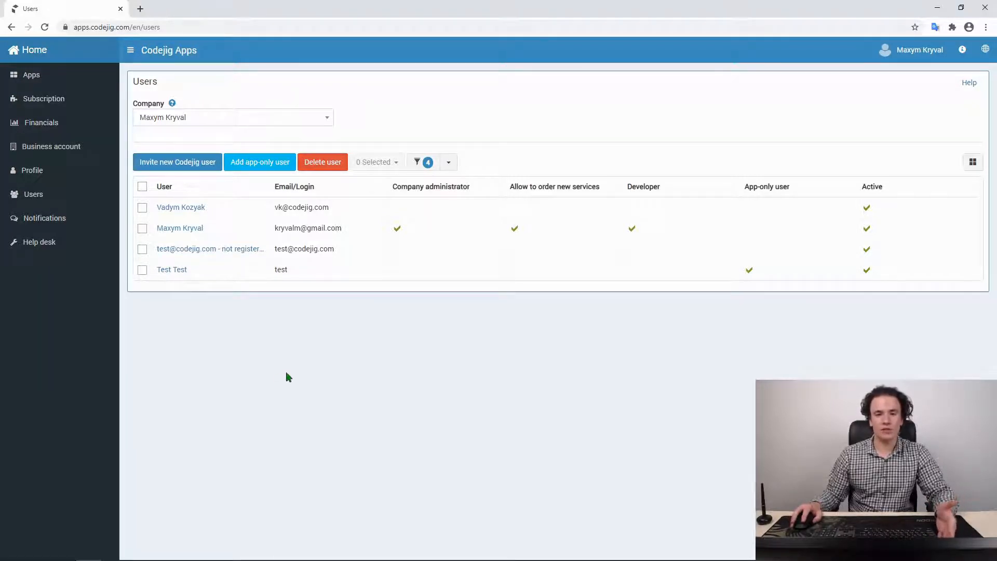
# Make the first invited user a company administrator with access to Test App User, and save
pyautogui.click(184, 209)
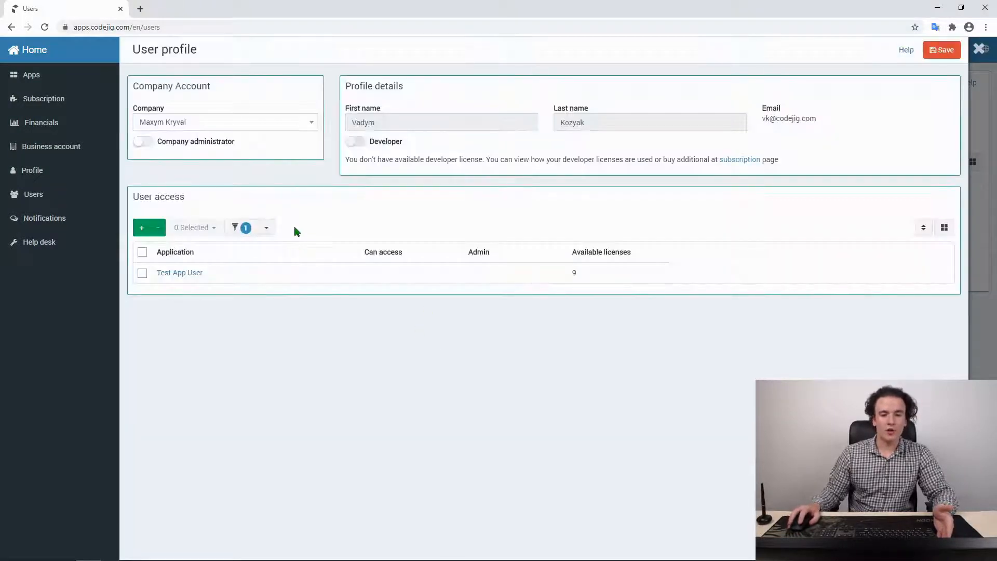
pyautogui.click(142, 143)
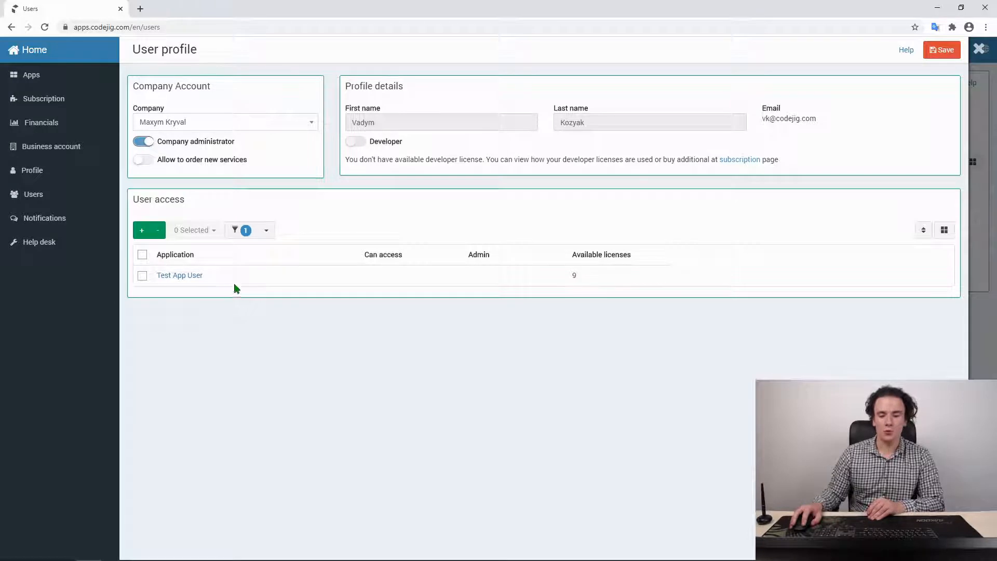
pyautogui.click(384, 277)
pyautogui.click(370, 276)
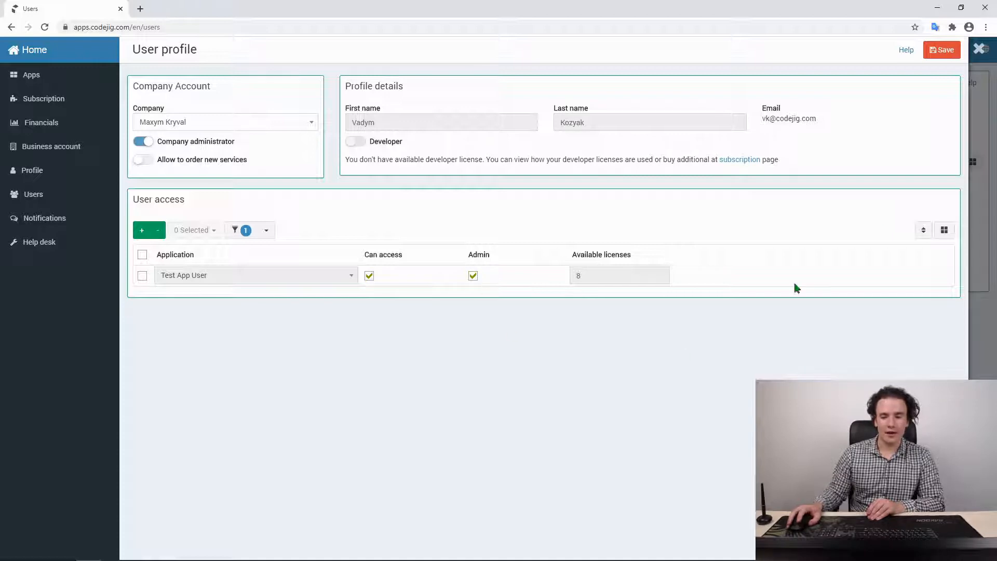
pyautogui.click(929, 55)
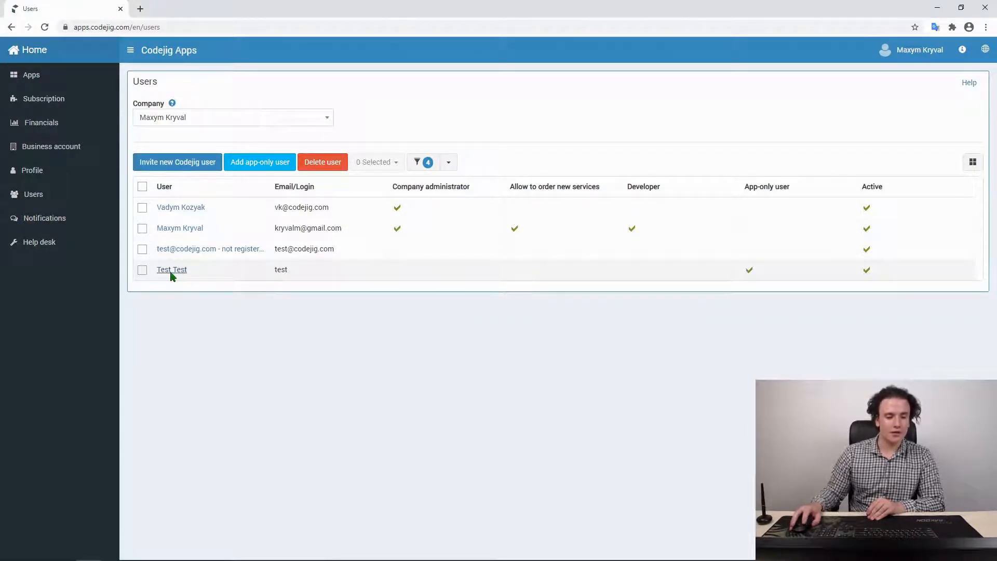
# Give user Test Test Can access and Admin rights on Test App User, and save
pyautogui.click(172, 271)
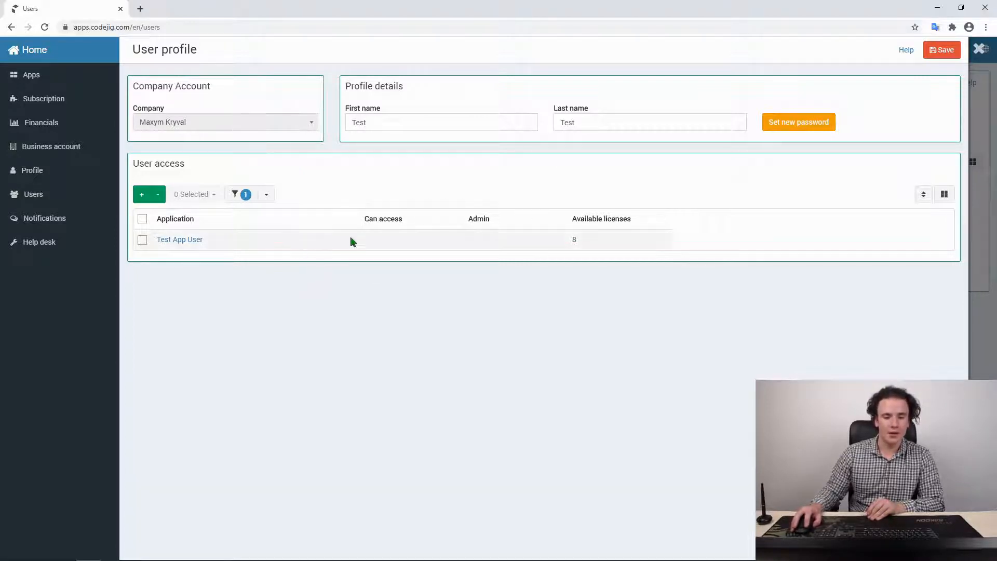
pyautogui.click(380, 242)
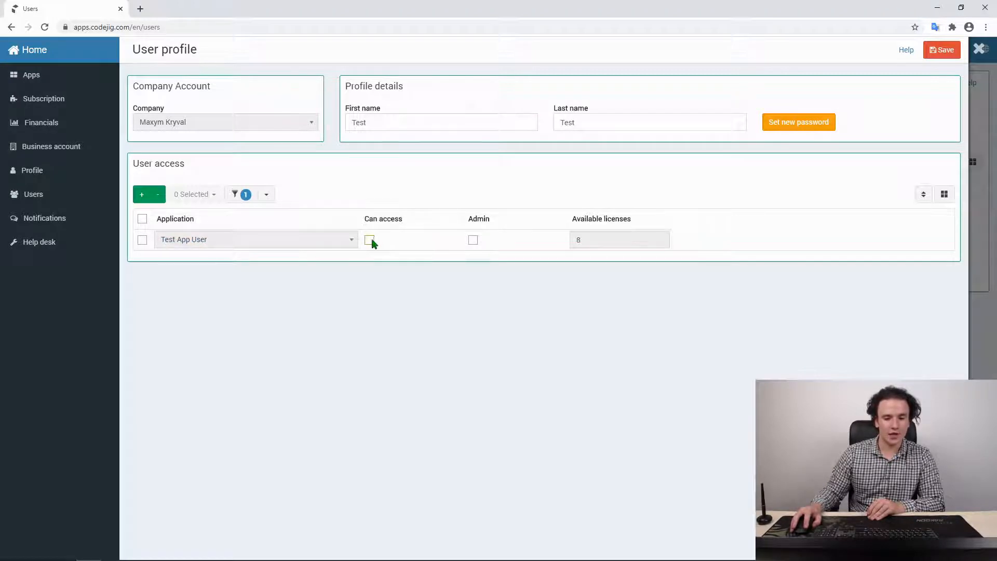
pyautogui.click(472, 240)
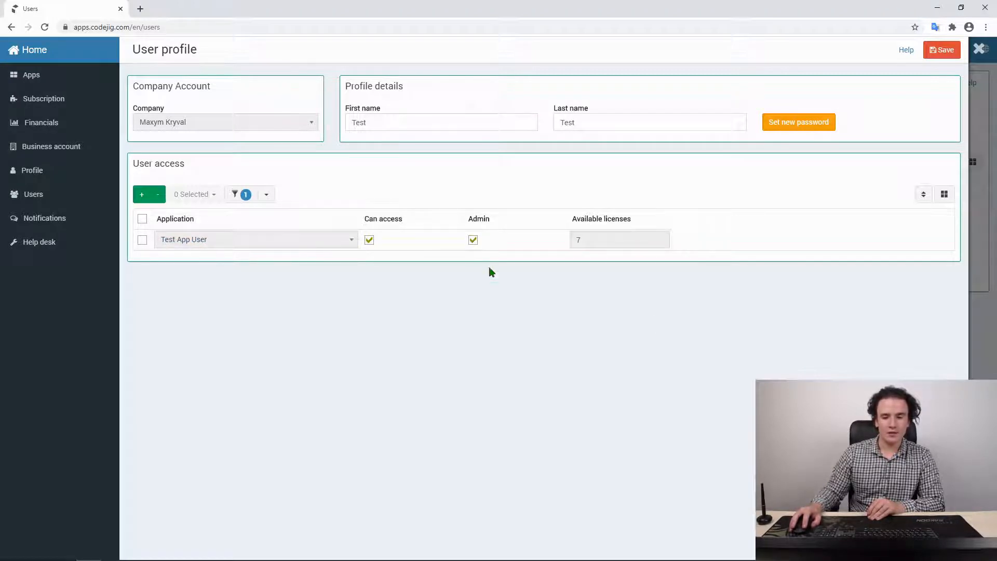
pyautogui.click(941, 50)
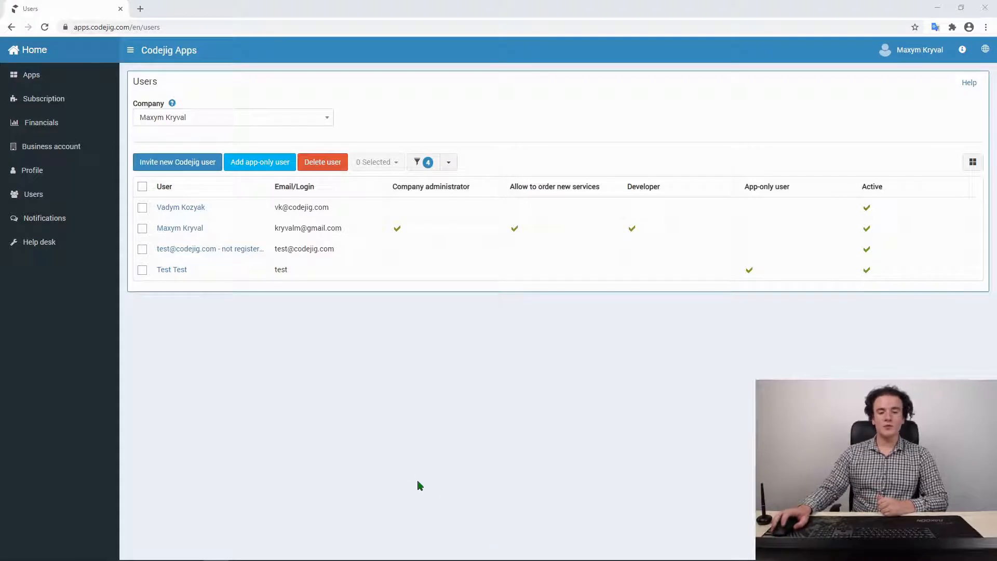
# Select the top user in the Users list and delete them
pyautogui.click(142, 208)
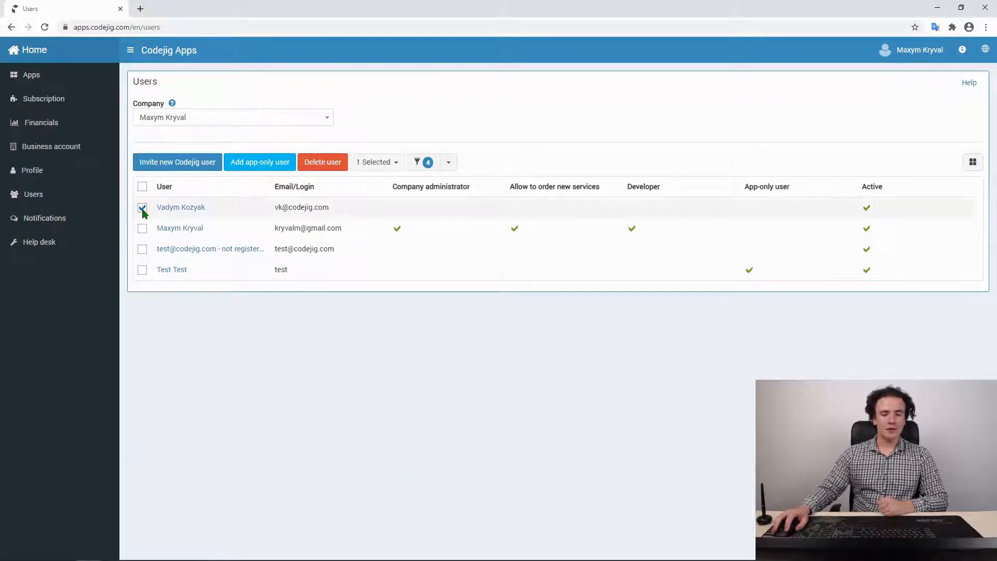
pyautogui.click(332, 163)
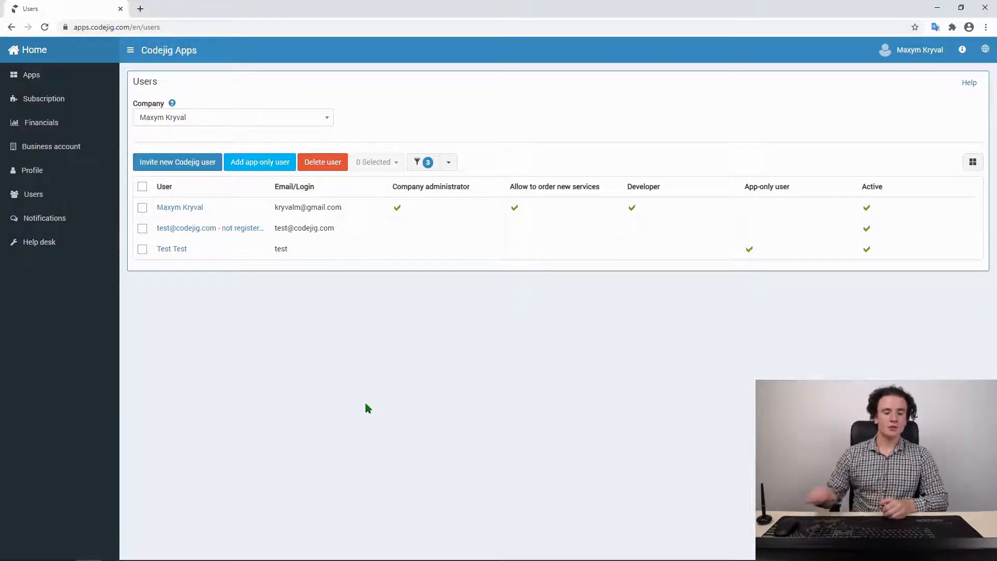
# Add app-only user Test1 Test1 with login 'test1' and a password
pyautogui.click(267, 168)
pyautogui.click(186, 172)
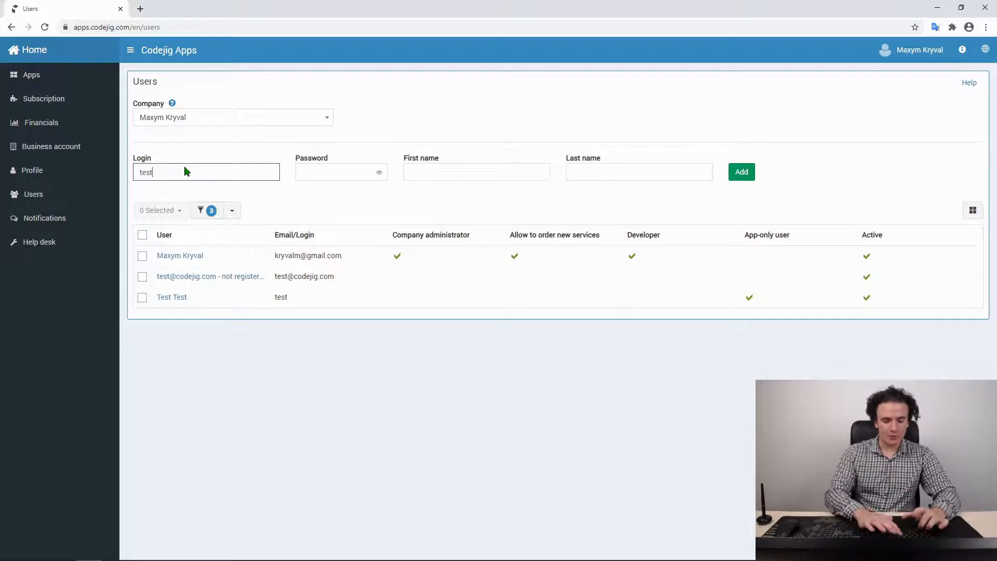
pyautogui.write('test1')
pyautogui.click(313, 176)
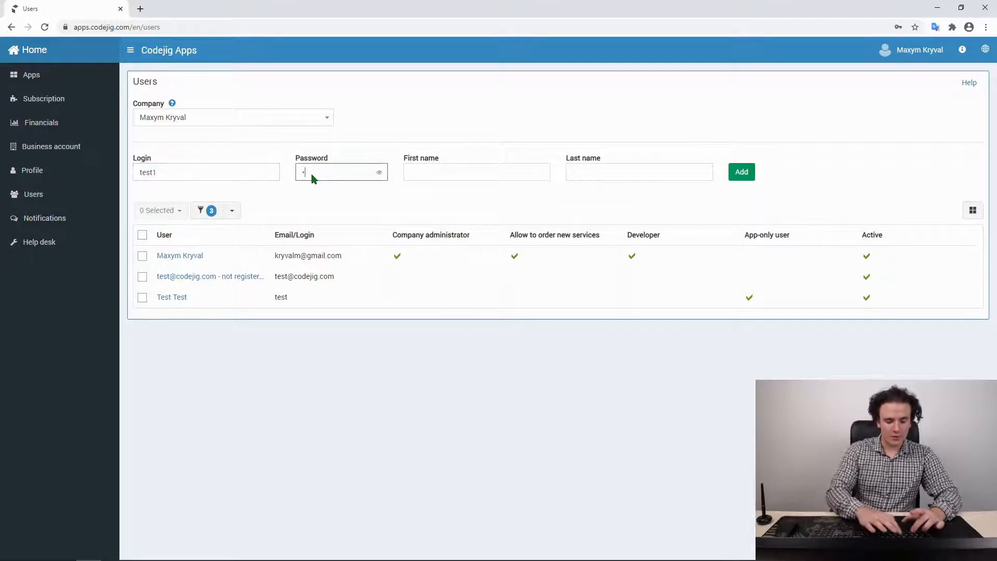
pyautogui.click(434, 173)
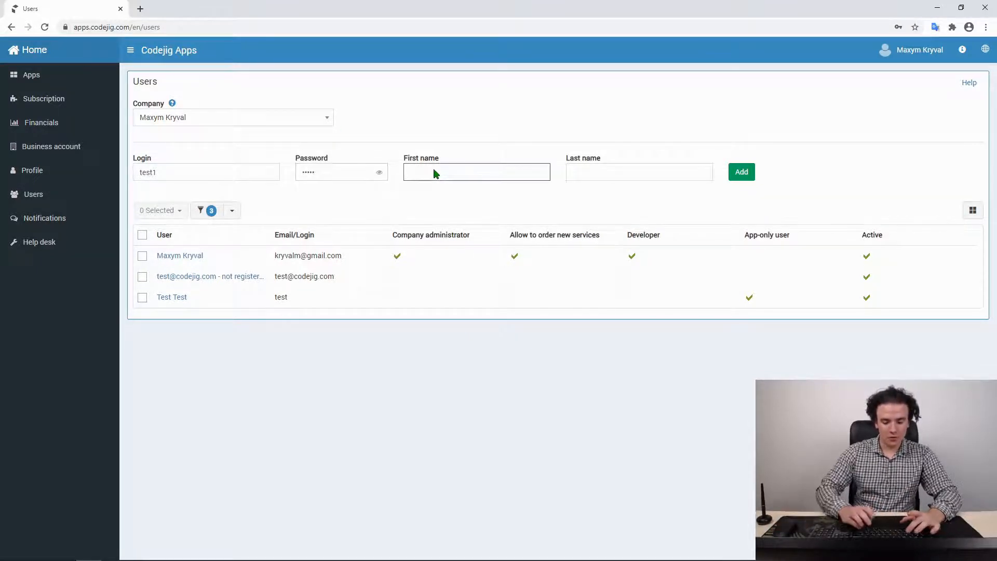
pyautogui.click(604, 177)
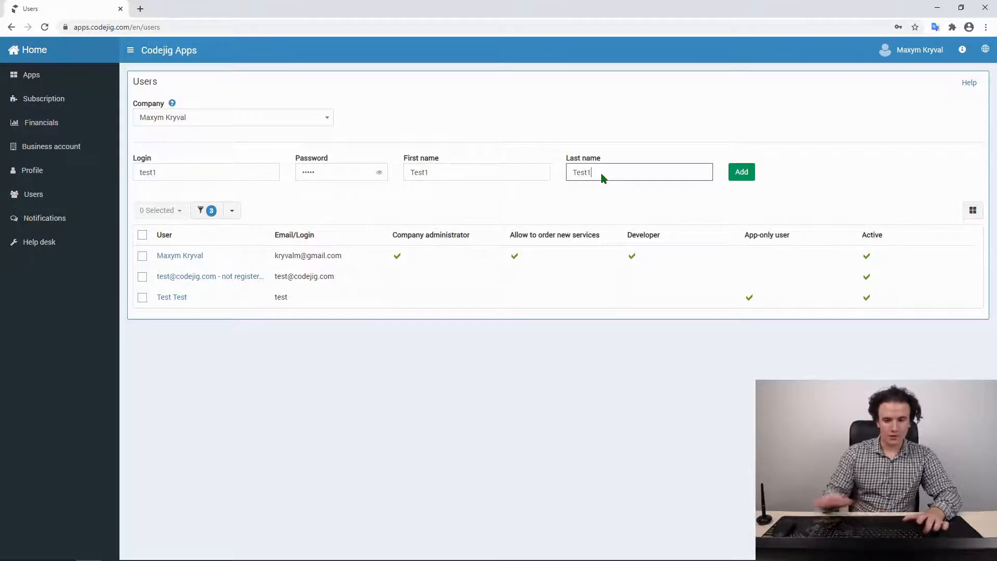
pyautogui.click(741, 173)
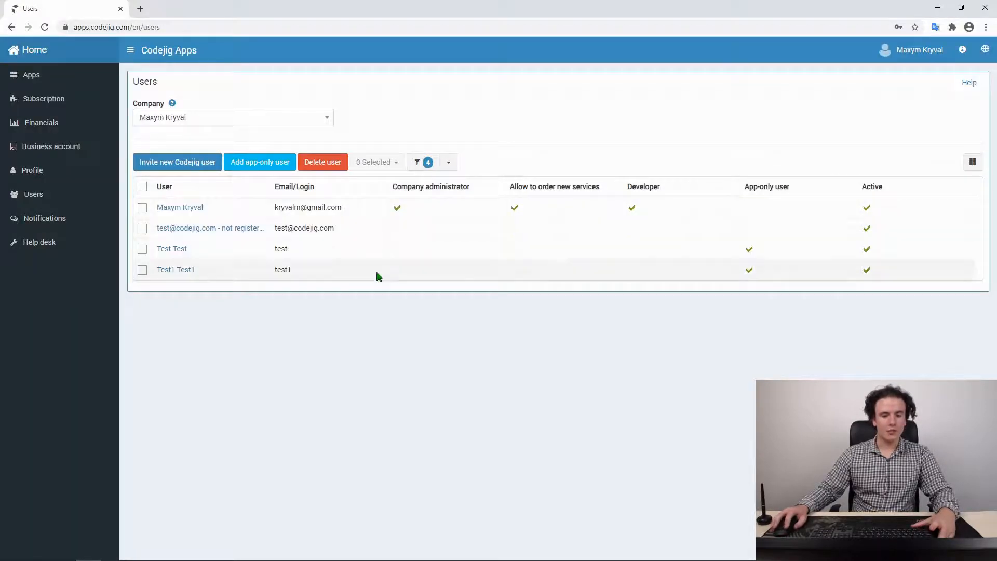
# Grant Test1 Test1 Can access to Test App User and save the profile
pyautogui.click(313, 274)
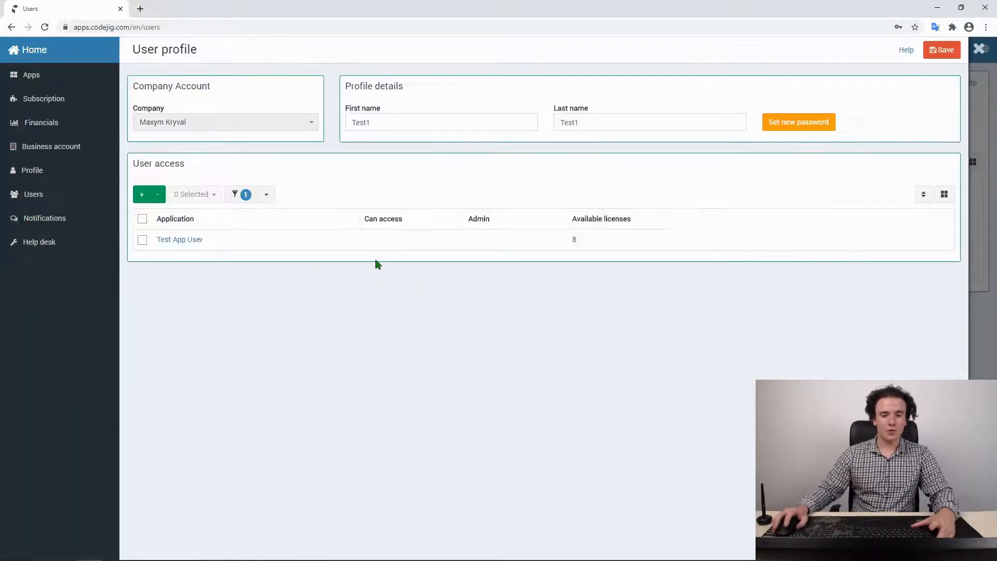
pyautogui.click(369, 240)
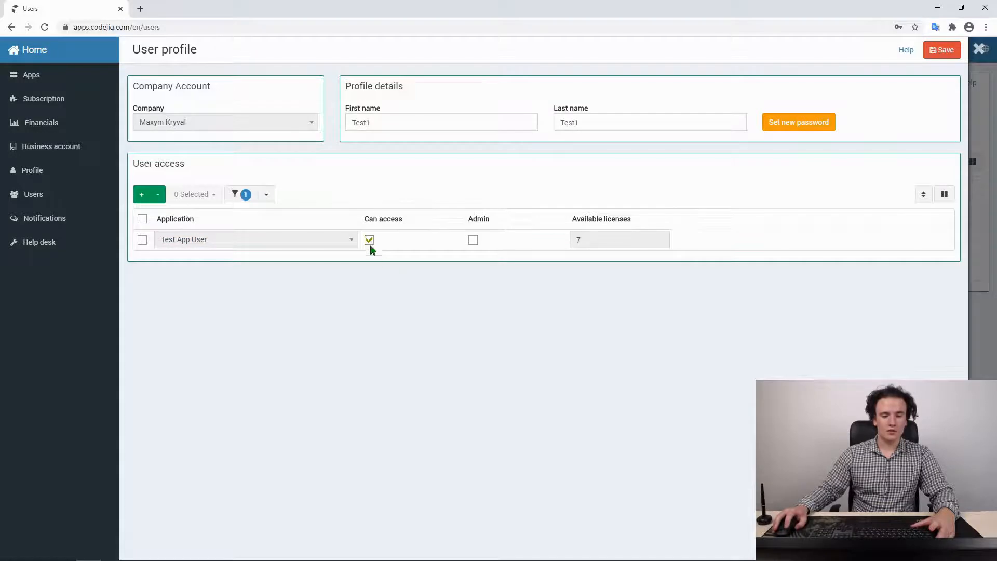
pyautogui.click(947, 50)
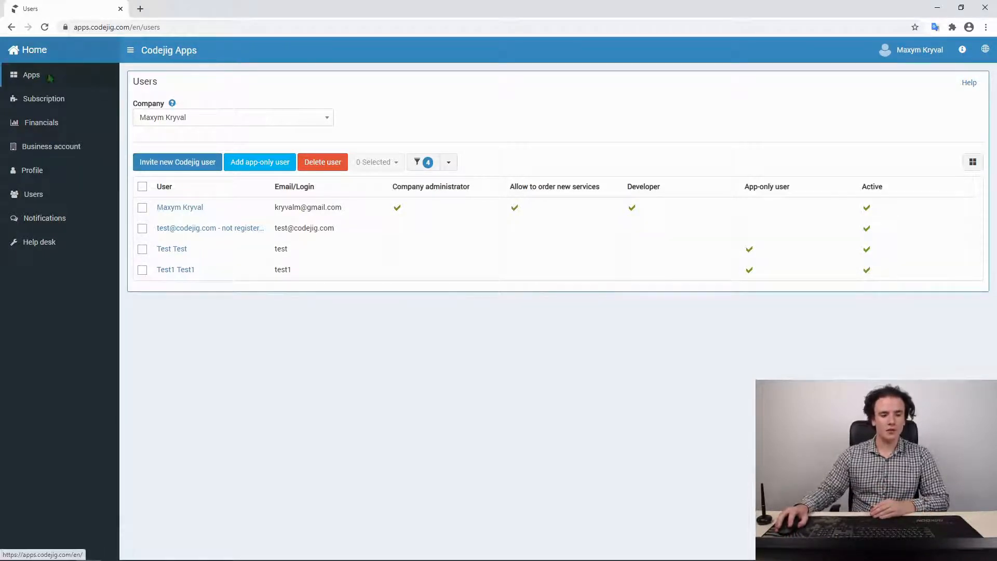
# Open Test App User in the App Builder and show its Permissions page
pyautogui.click(30, 78)
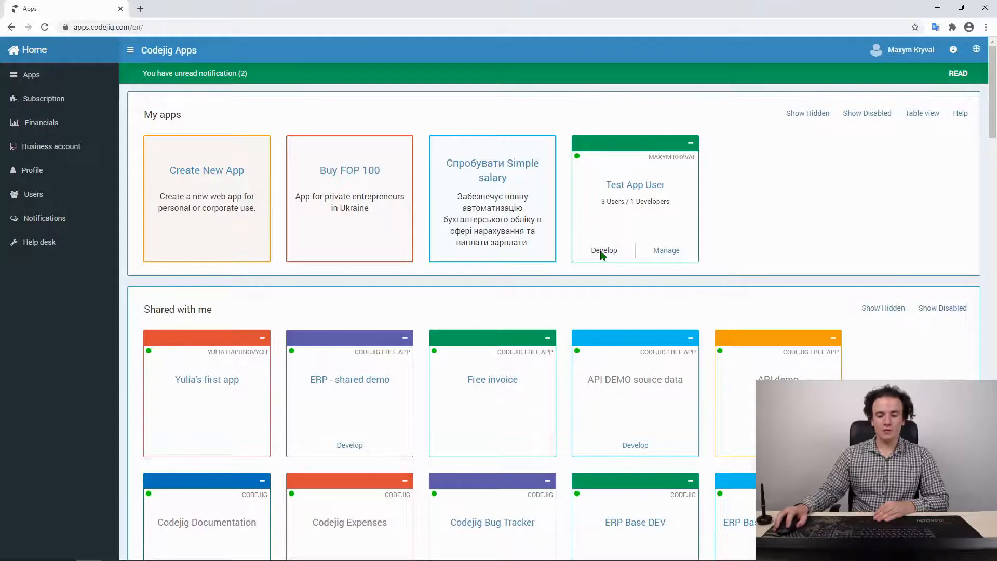
pyautogui.click(605, 249)
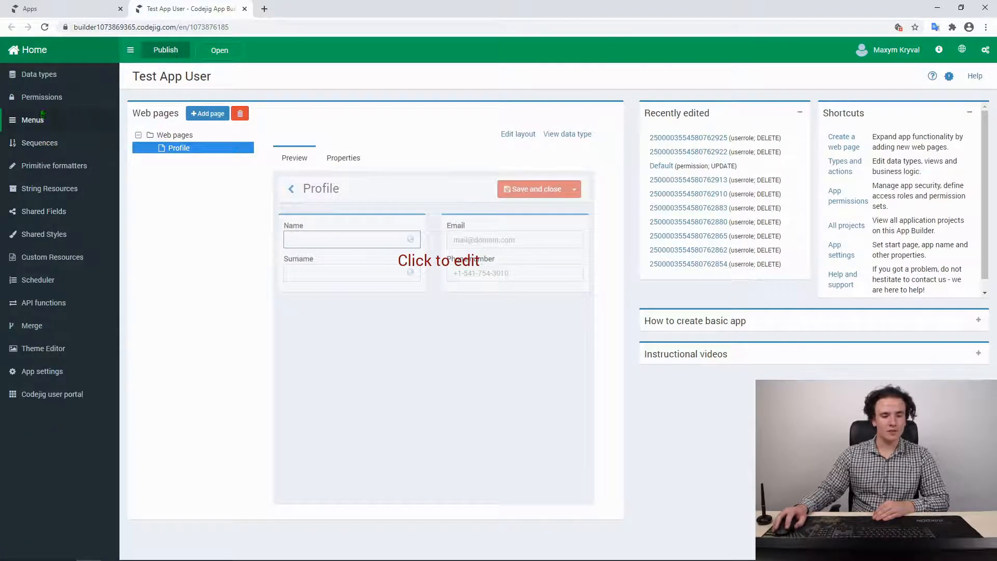
pyautogui.click(40, 98)
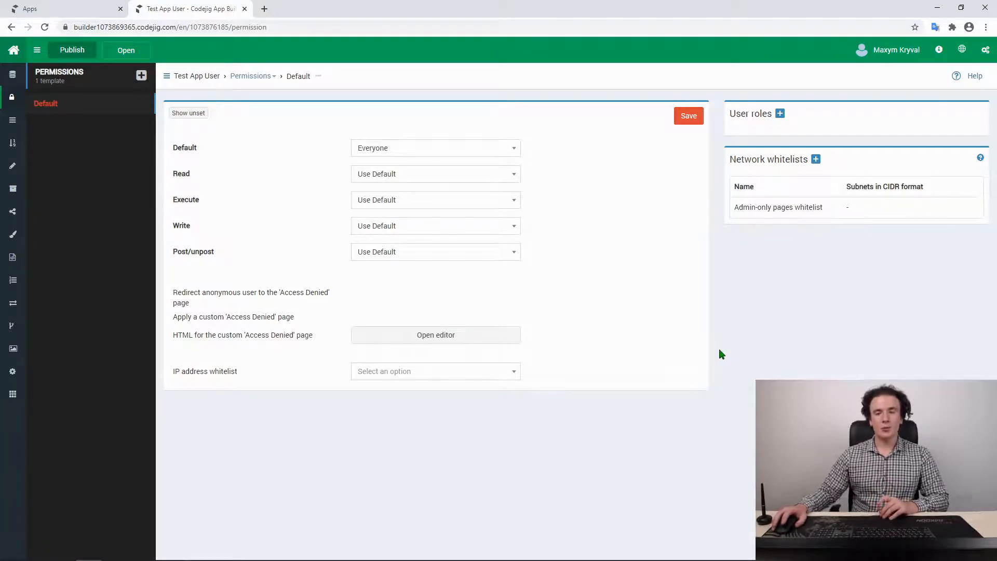
# Add the user roles 'recorder' and 'viewer and recorder', then save the permissions
pyautogui.click(781, 113)
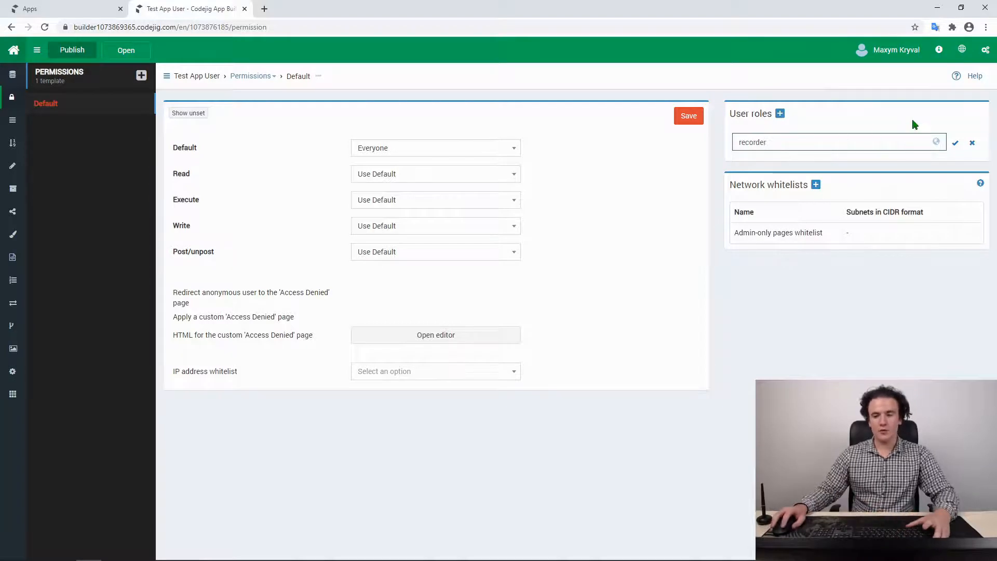
pyautogui.click(955, 143)
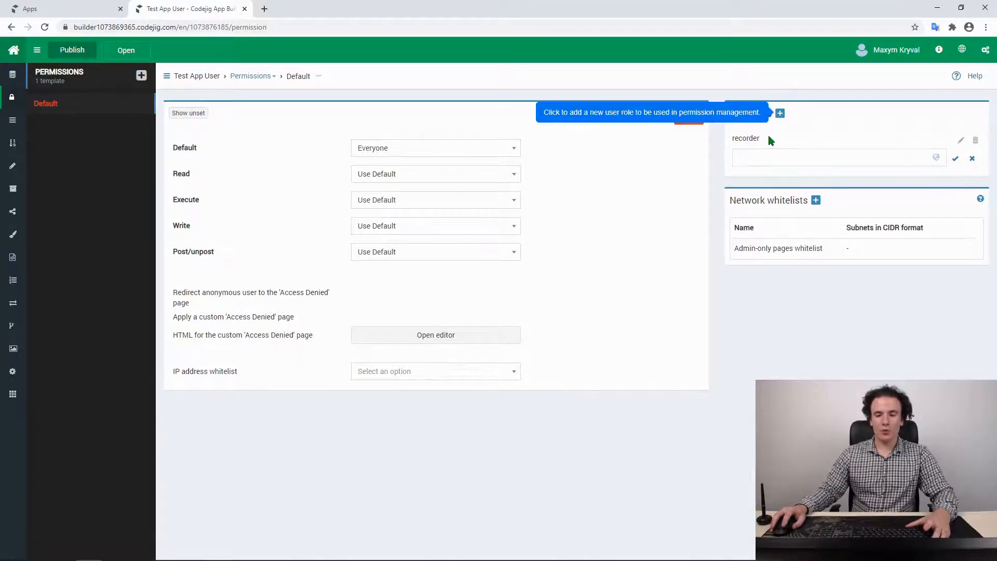
pyautogui.click(780, 114)
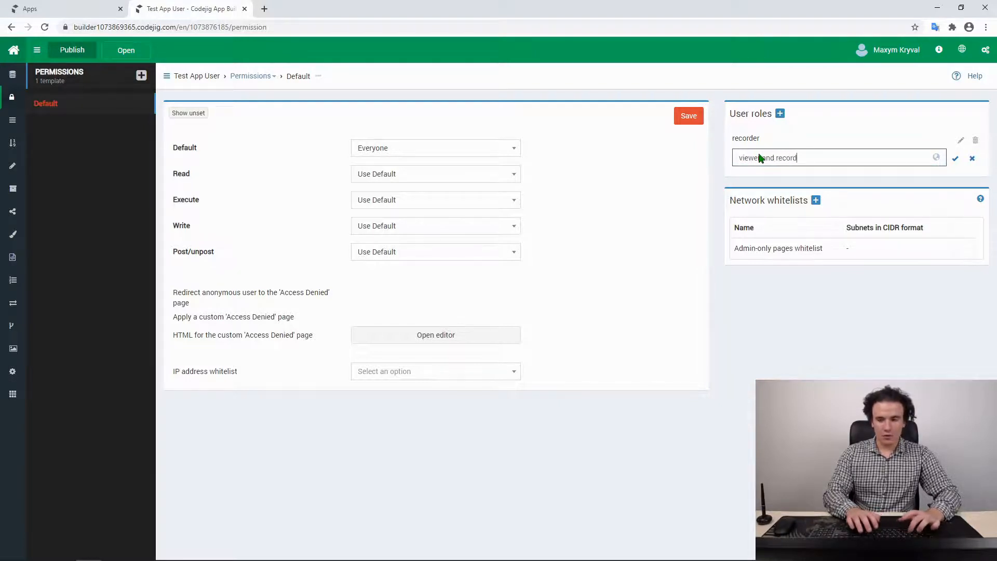
pyautogui.click(955, 160)
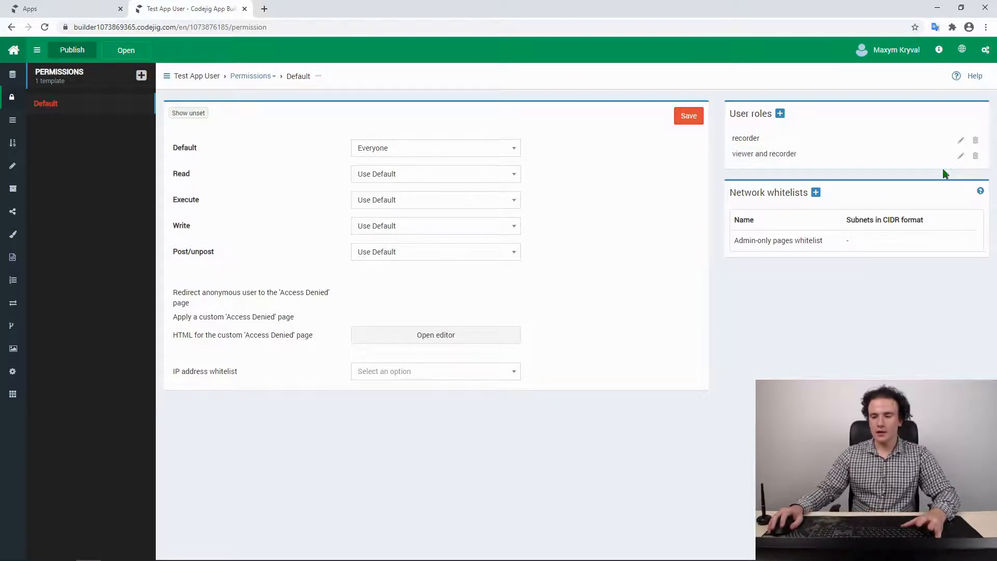
pyautogui.click(694, 119)
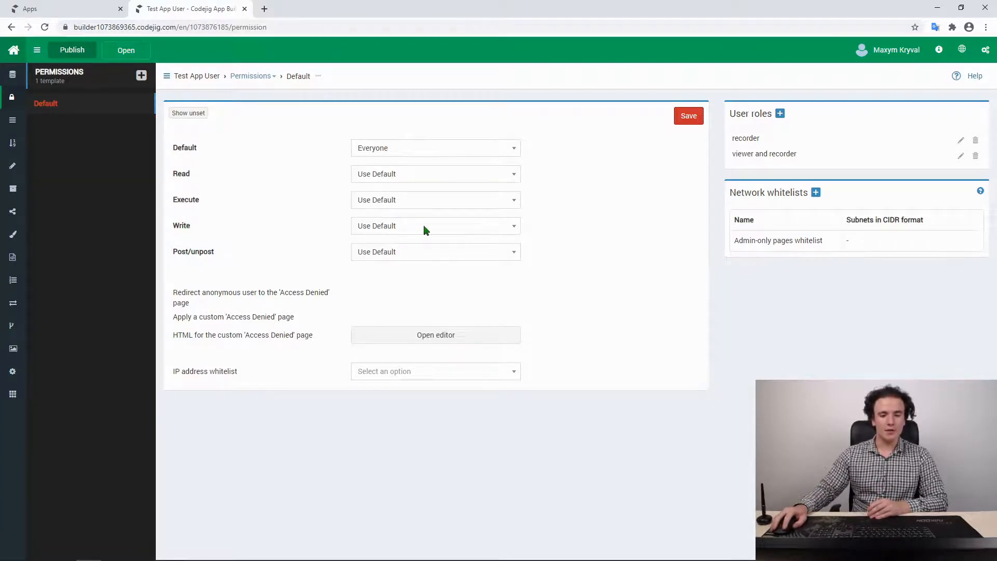
# Set Write to 'In any of roles' with ADMIN, recorder, and viewer and recorder
pyautogui.click(512, 232)
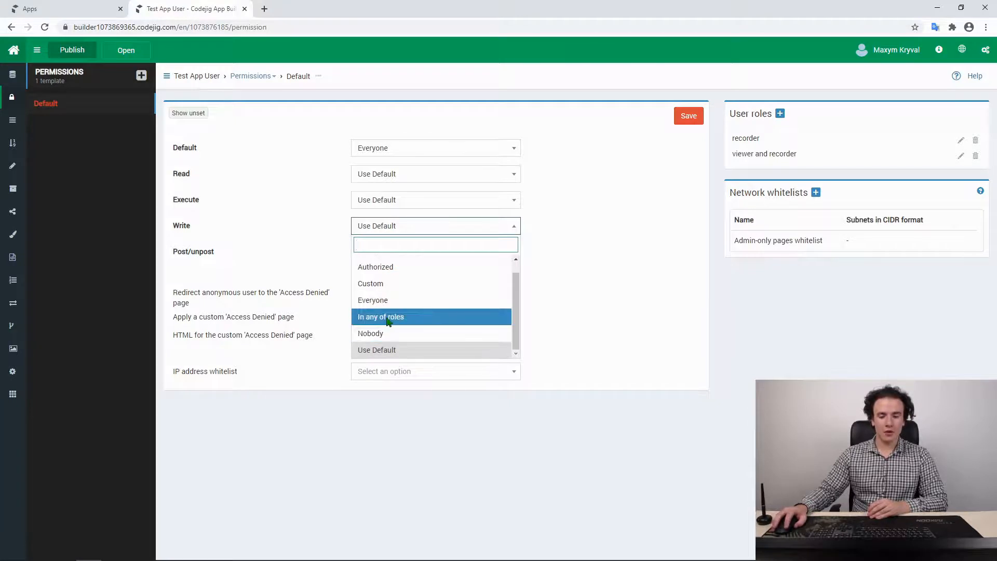
pyautogui.click(388, 319)
pyautogui.click(544, 231)
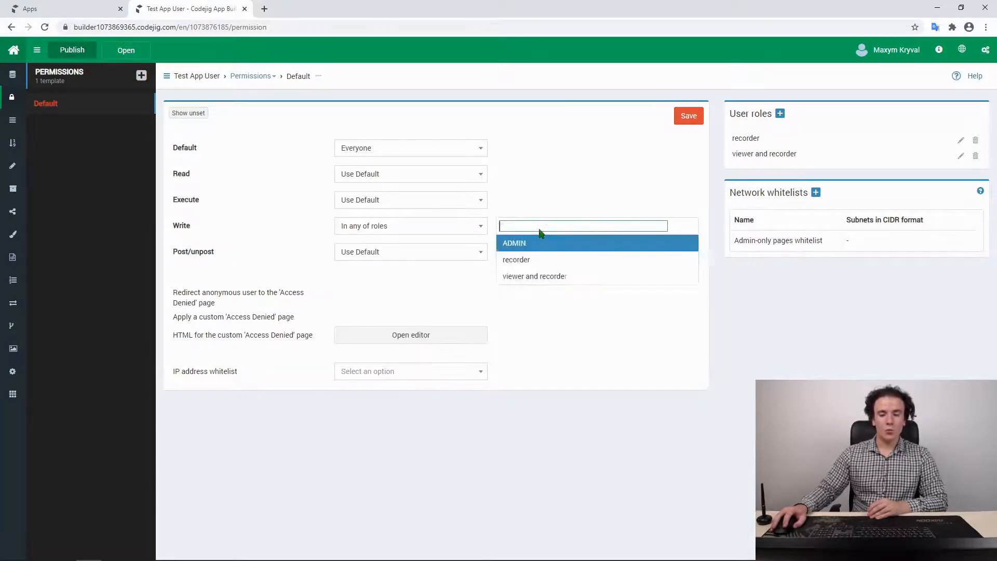
pyautogui.click(516, 249)
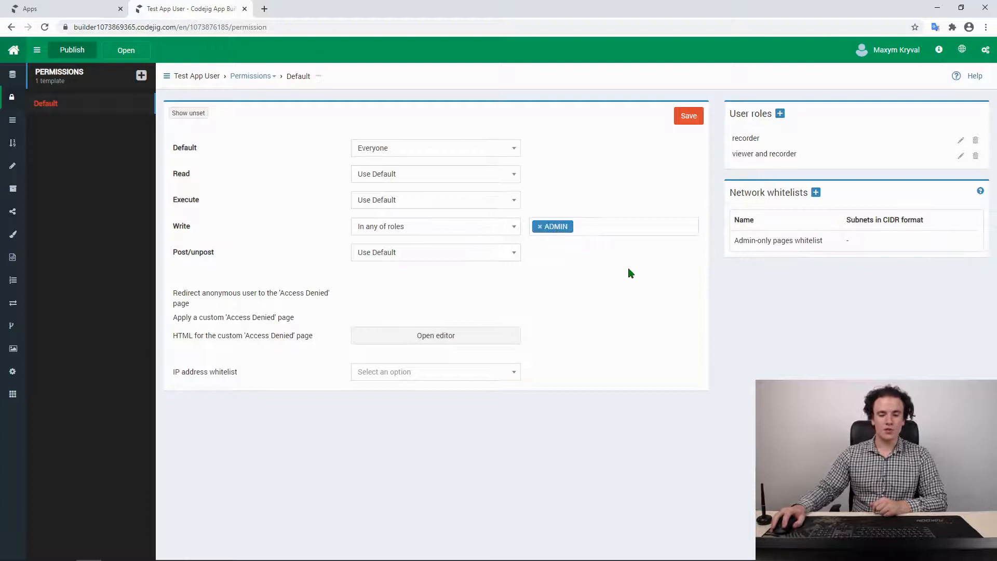
pyautogui.click(597, 236)
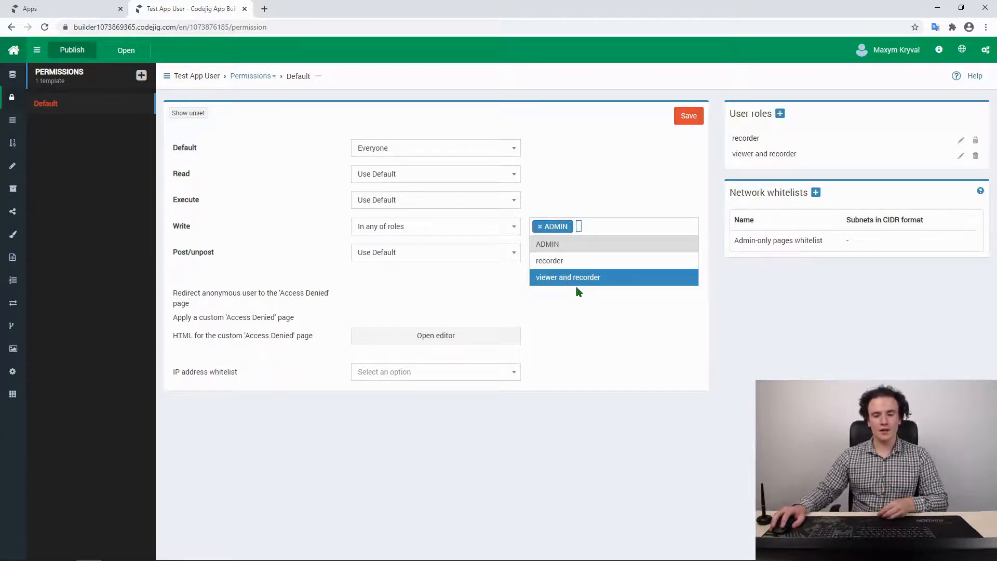
pyautogui.click(547, 265)
pyautogui.click(636, 224)
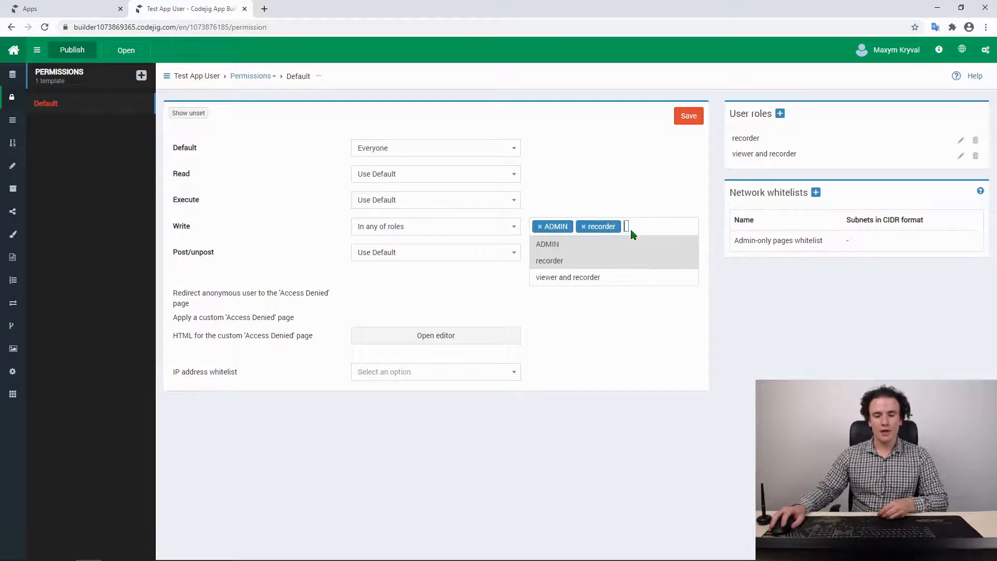
pyautogui.click(589, 282)
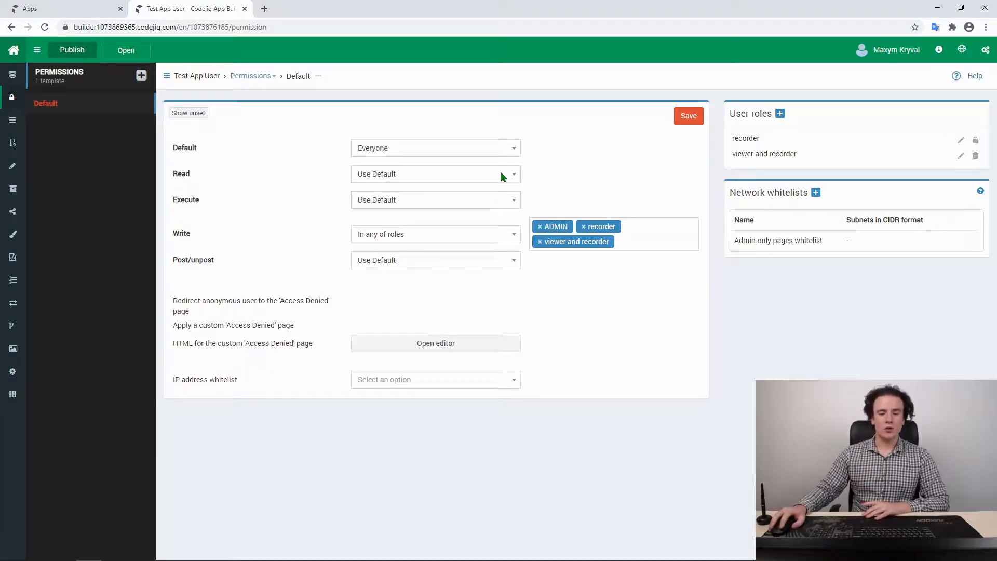
# Limit Read to ADMIN and viewer and recorder, save, and publish the app
pyautogui.click(480, 179)
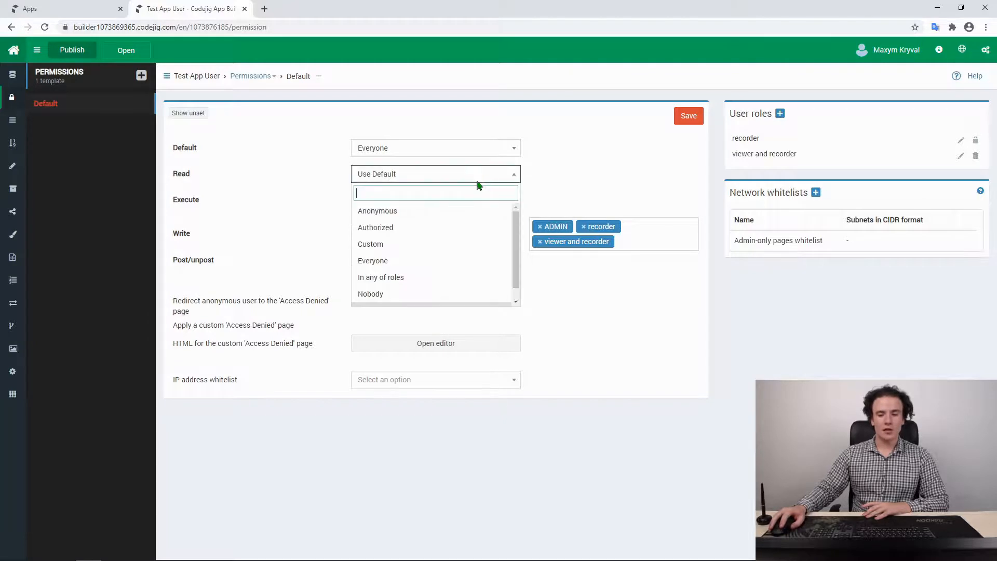
pyautogui.click(387, 278)
pyautogui.click(559, 177)
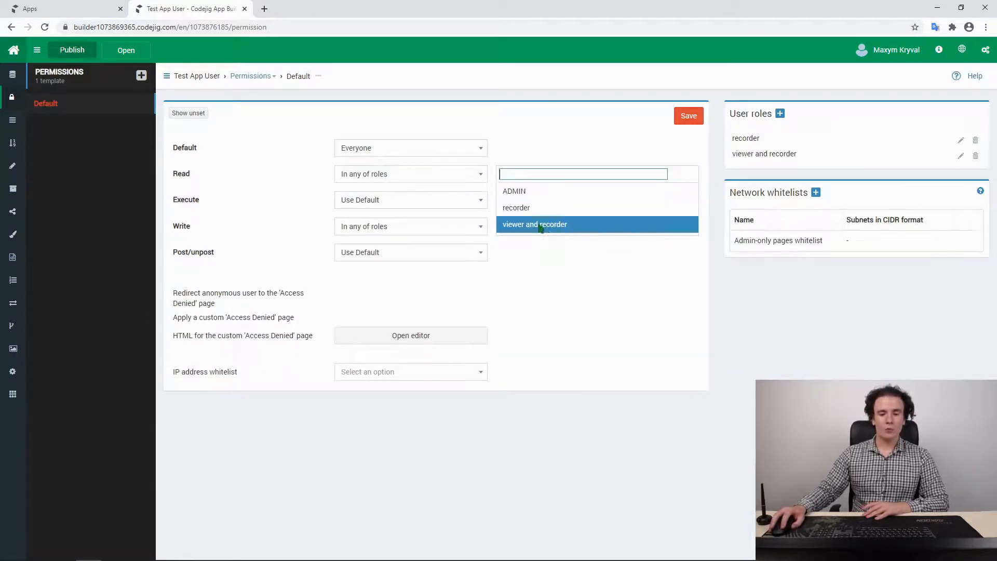
pyautogui.click(514, 191)
pyautogui.click(605, 175)
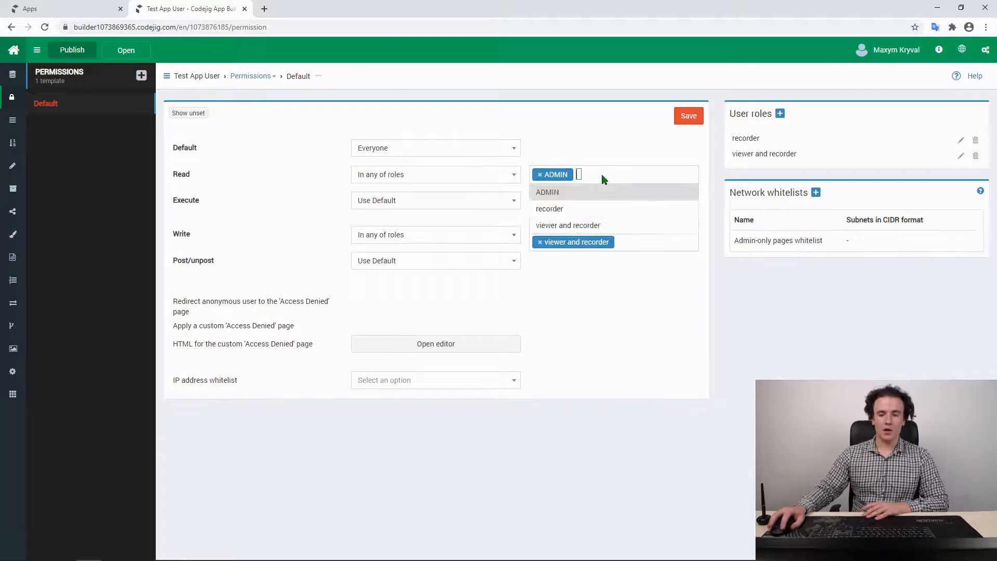
pyautogui.click(559, 225)
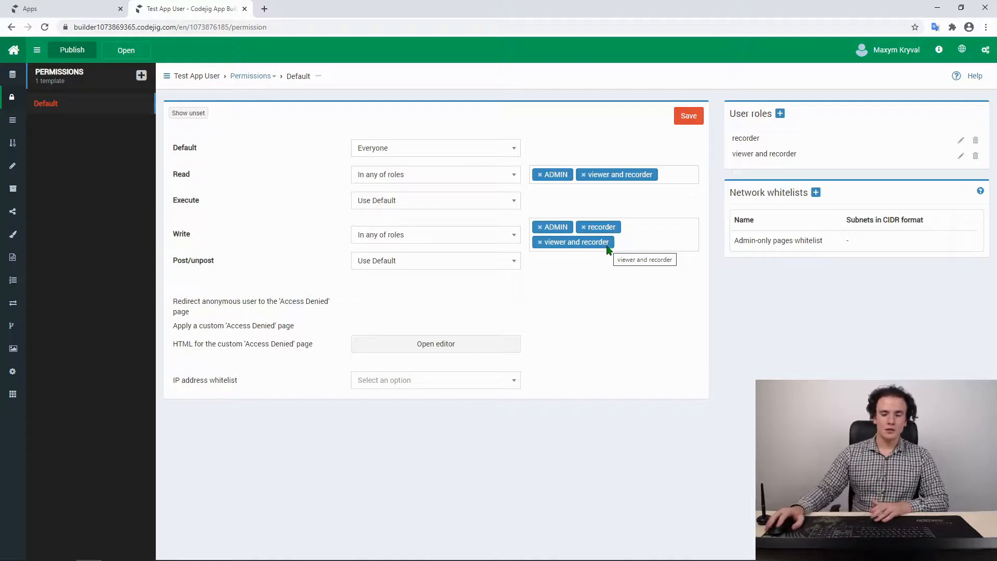
pyautogui.click(689, 118)
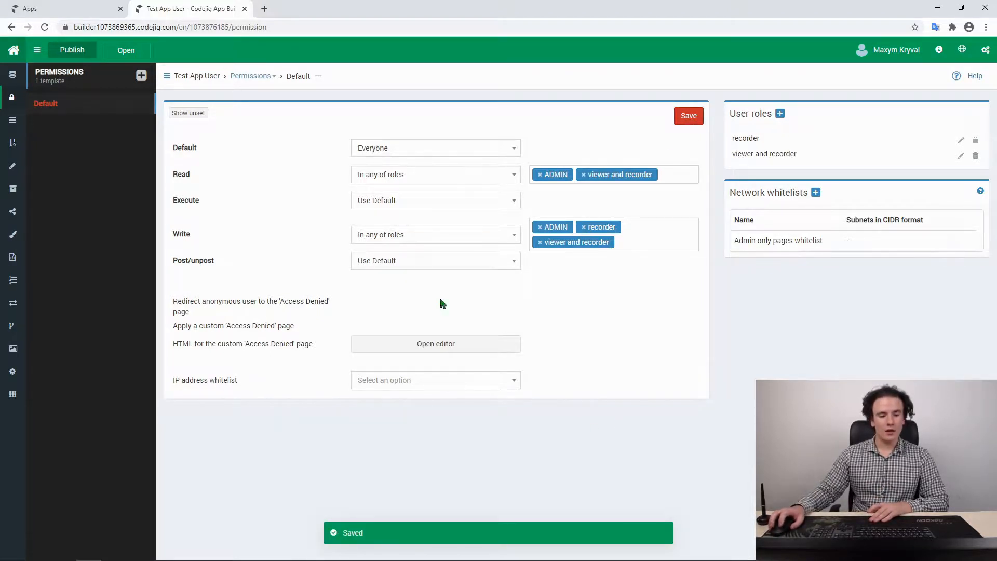
pyautogui.click(71, 52)
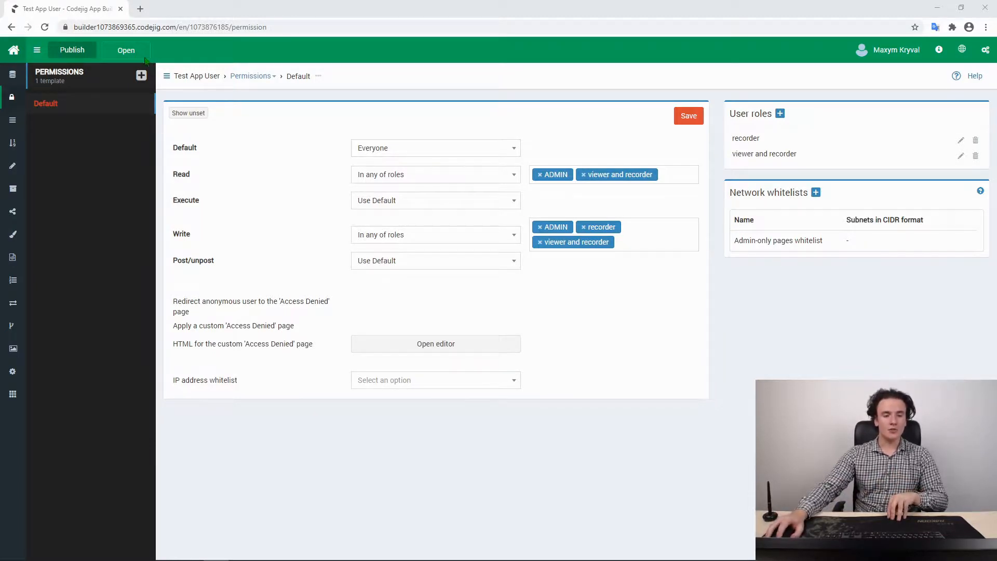
# Launch Test App User from the Open list in a new tab at its Profile page
pyautogui.click(129, 52)
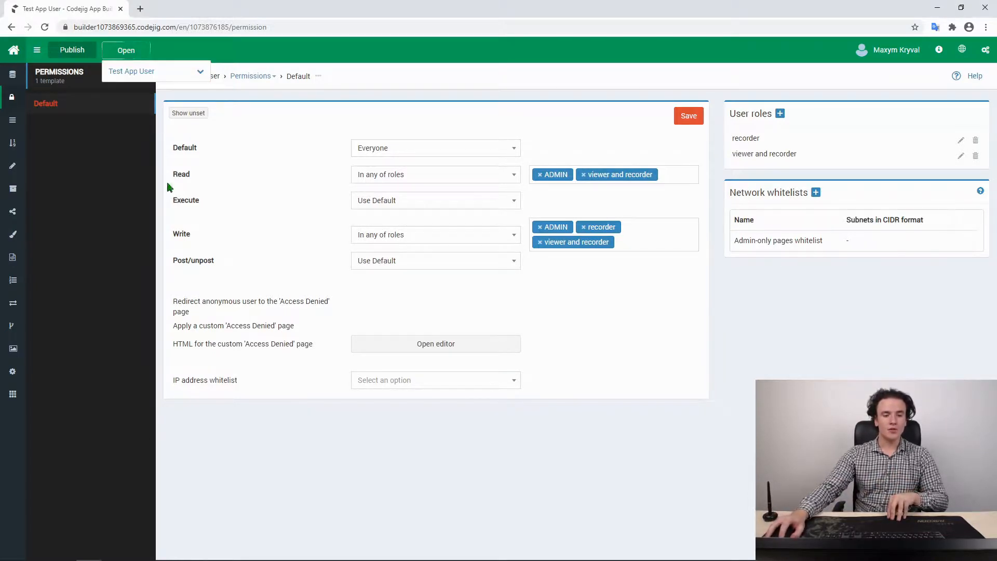
pyautogui.click(131, 73)
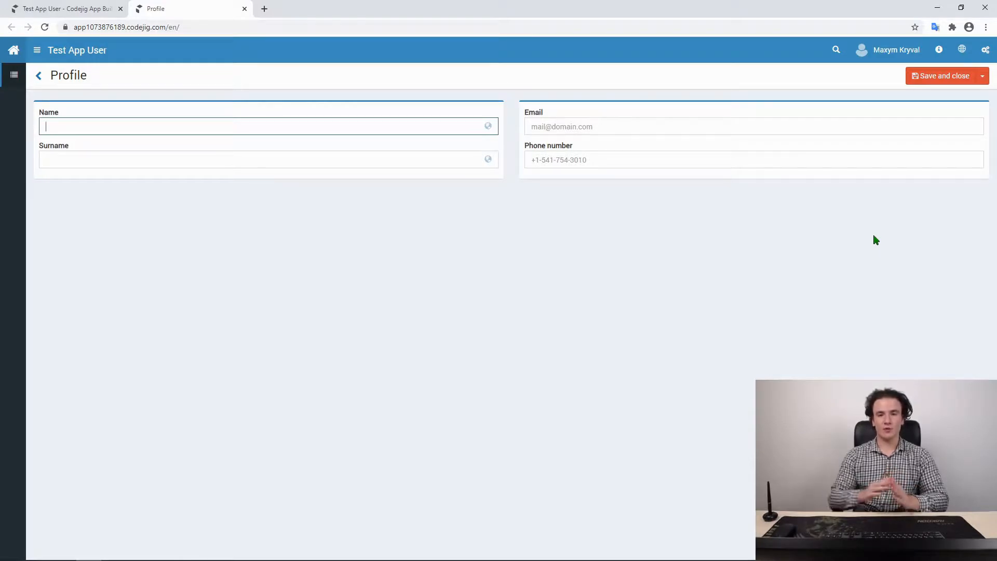
pyautogui.click(985, 49)
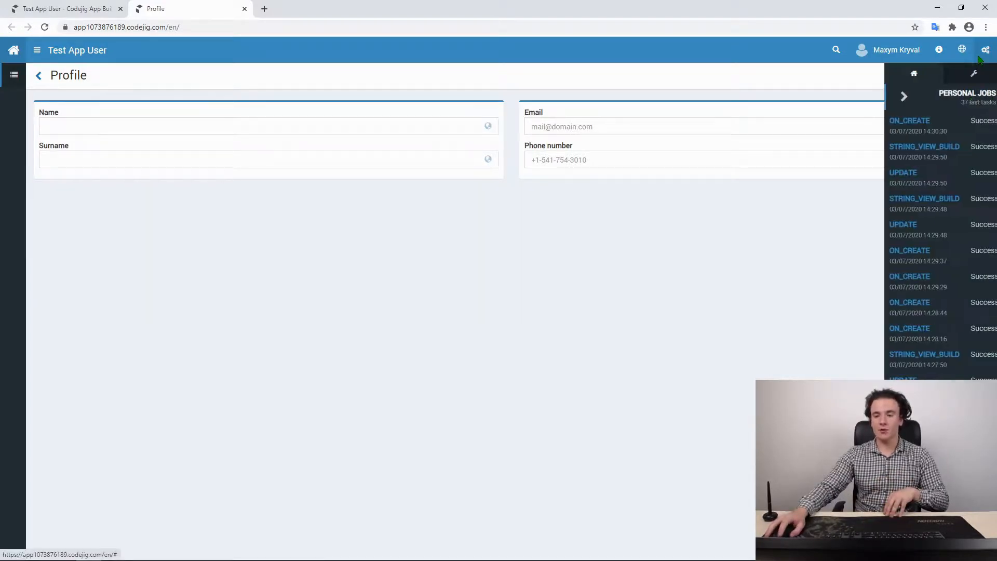
# Under User accounts, give Test1 the viewer and recorder role and Test the recorder role
pyautogui.click(967, 74)
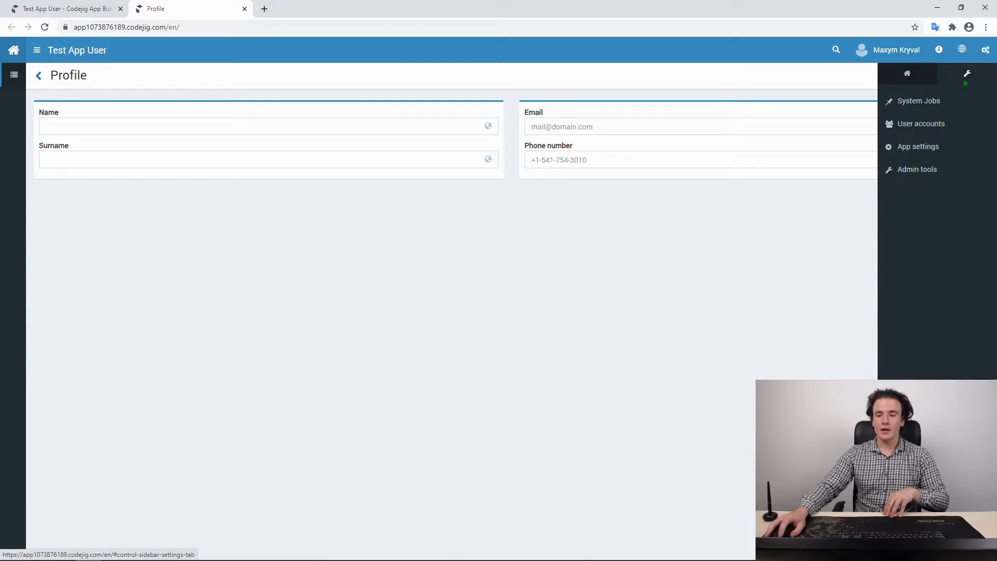
pyautogui.click(934, 126)
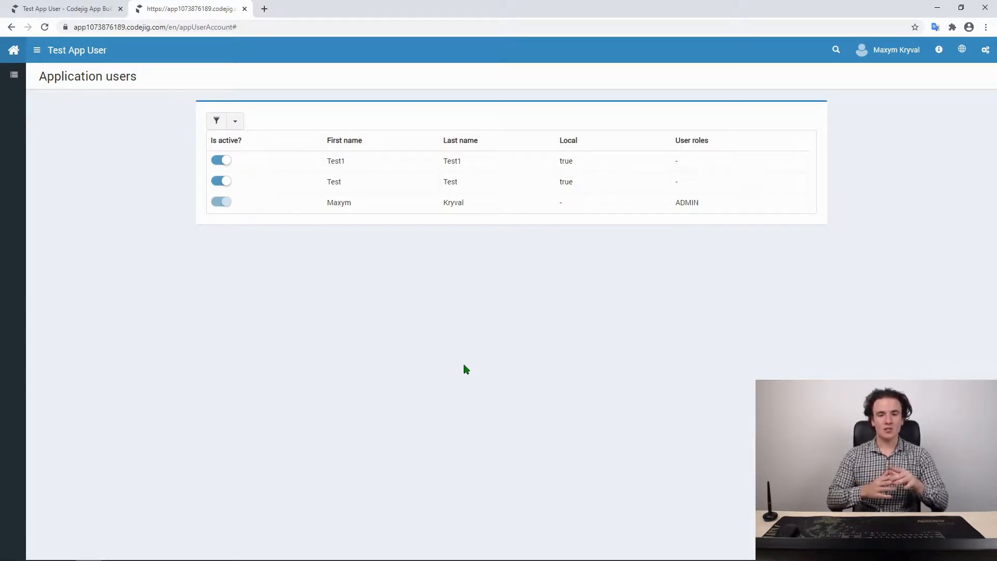
pyautogui.click(698, 165)
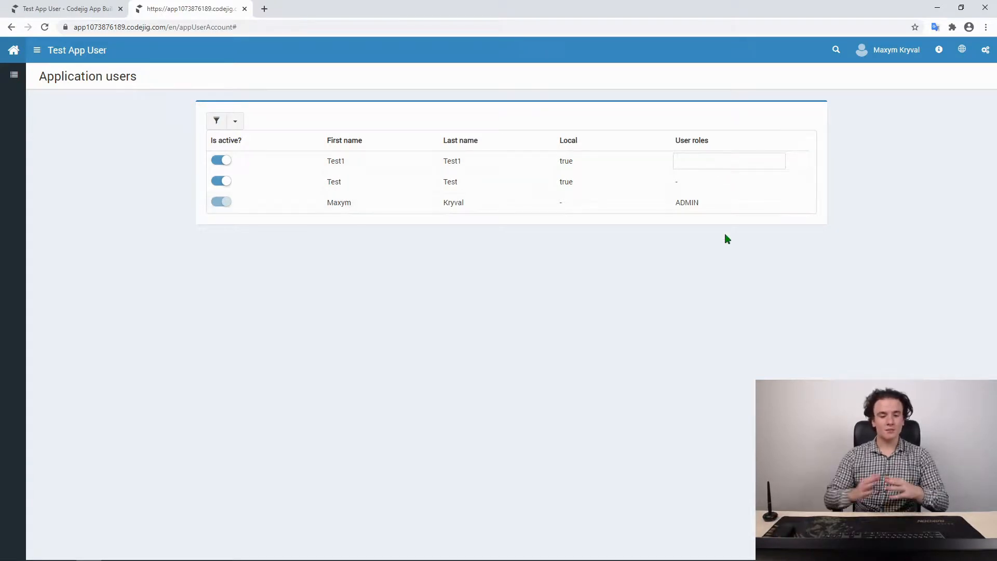
pyautogui.click(701, 164)
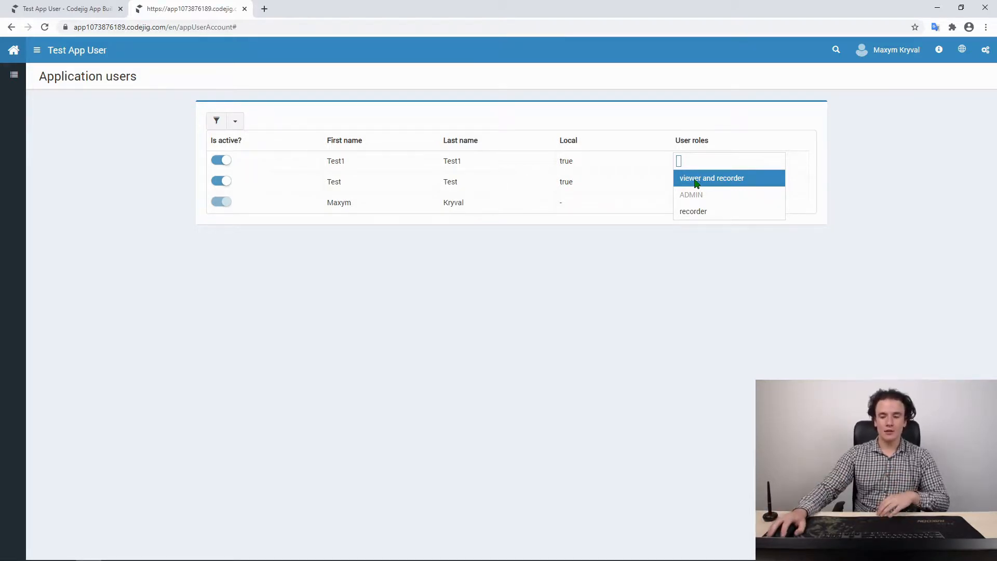
pyautogui.click(696, 182)
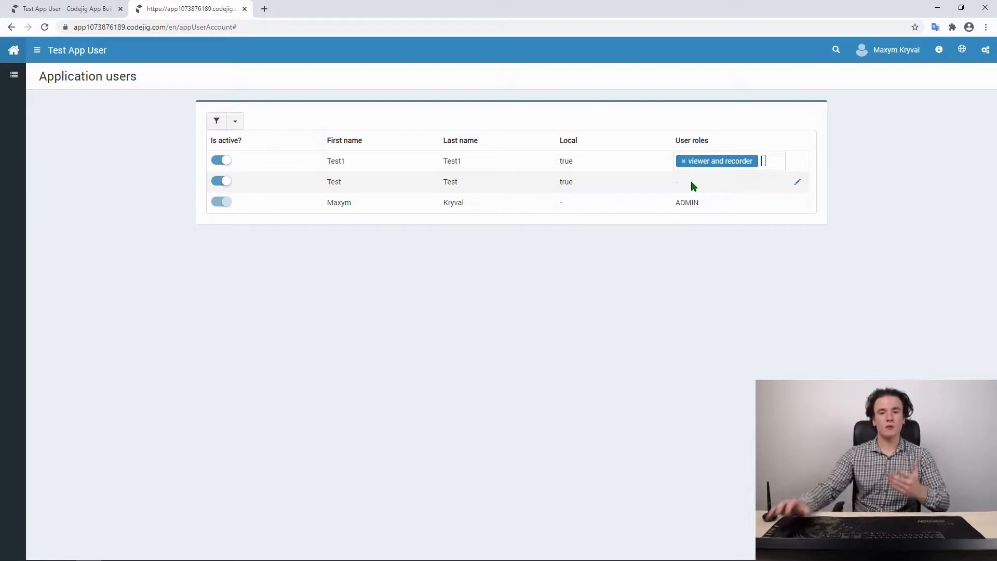
pyautogui.click(693, 186)
pyautogui.click(695, 187)
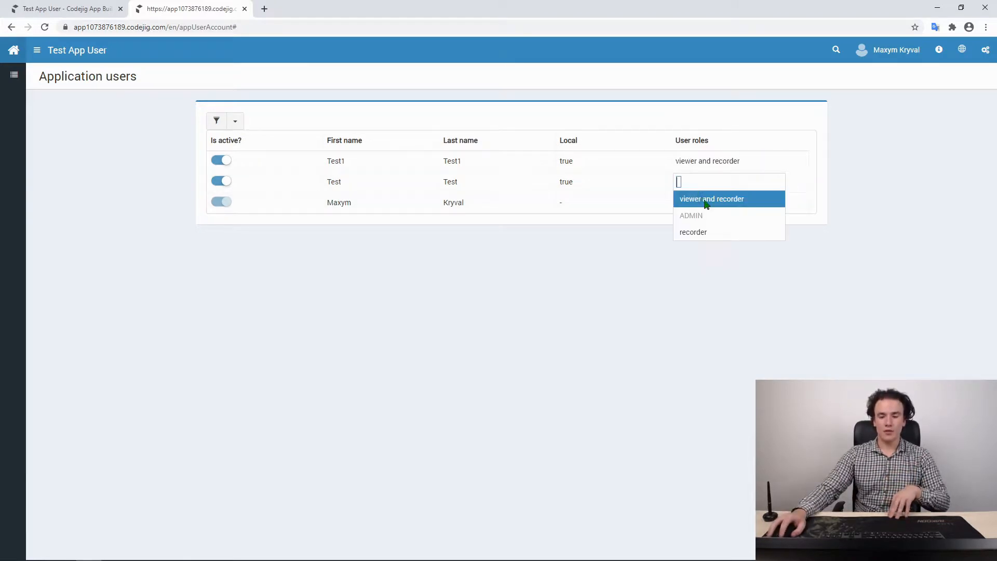
pyautogui.click(701, 232)
pyautogui.click(678, 297)
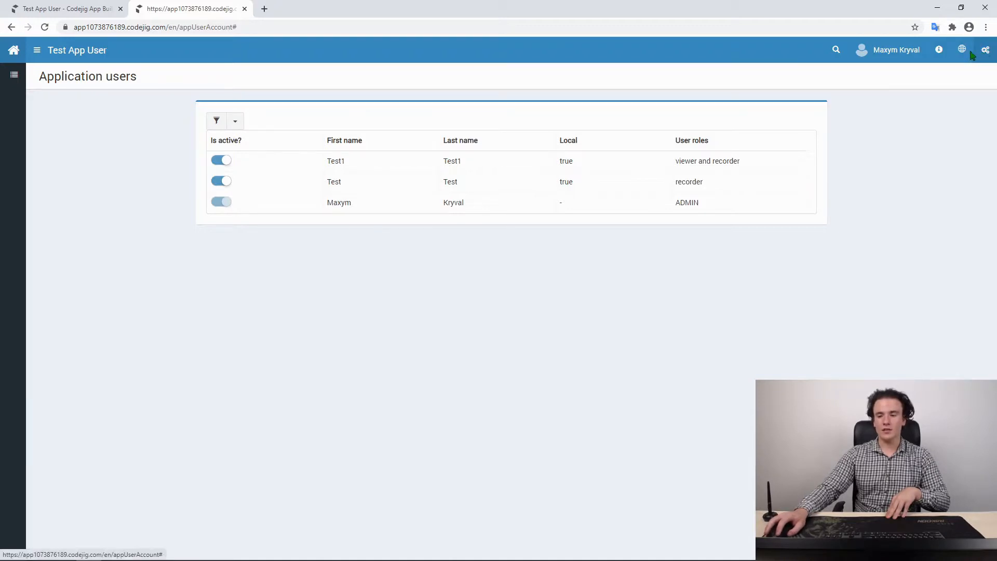
# Log out of the admin account and sign in as test1 with its password
pyautogui.moveTo(936, 56)
pyautogui.click(890, 54)
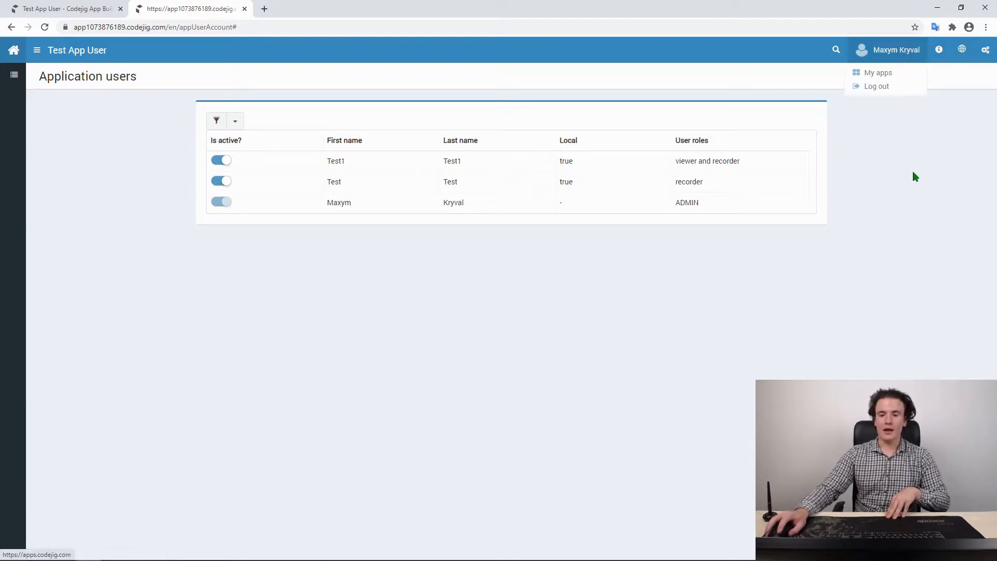
pyautogui.click(875, 87)
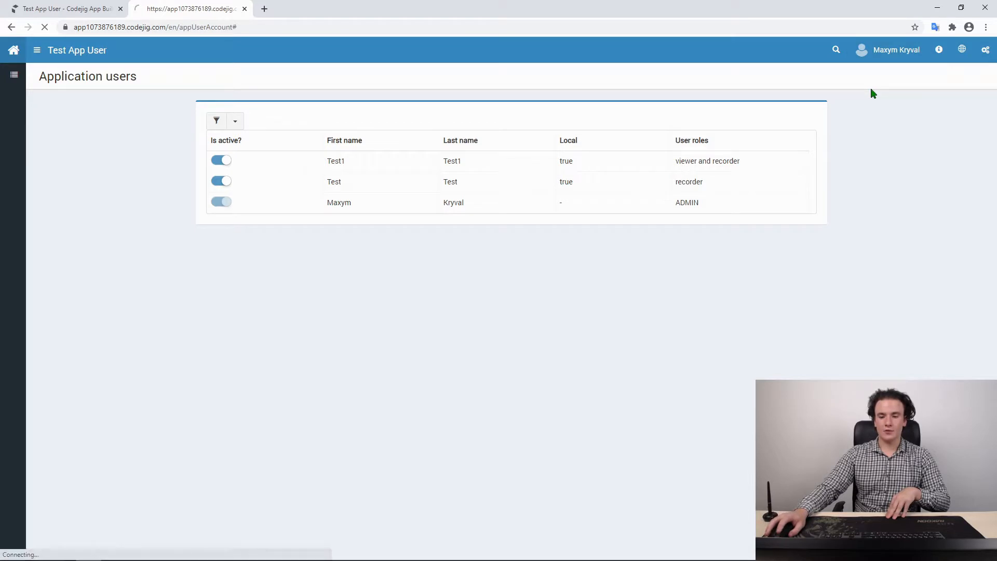
pyautogui.click(430, 215)
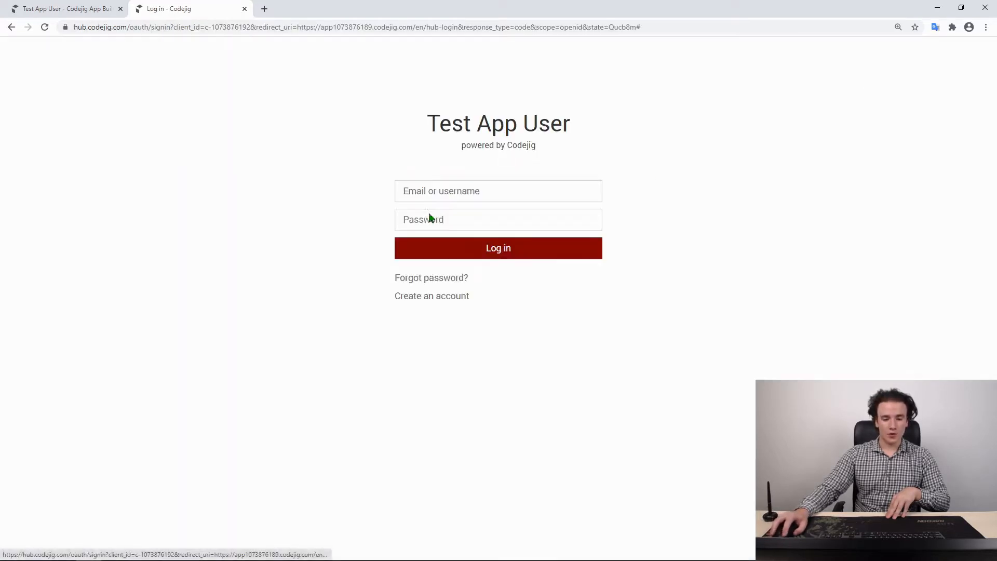
pyautogui.click(435, 192)
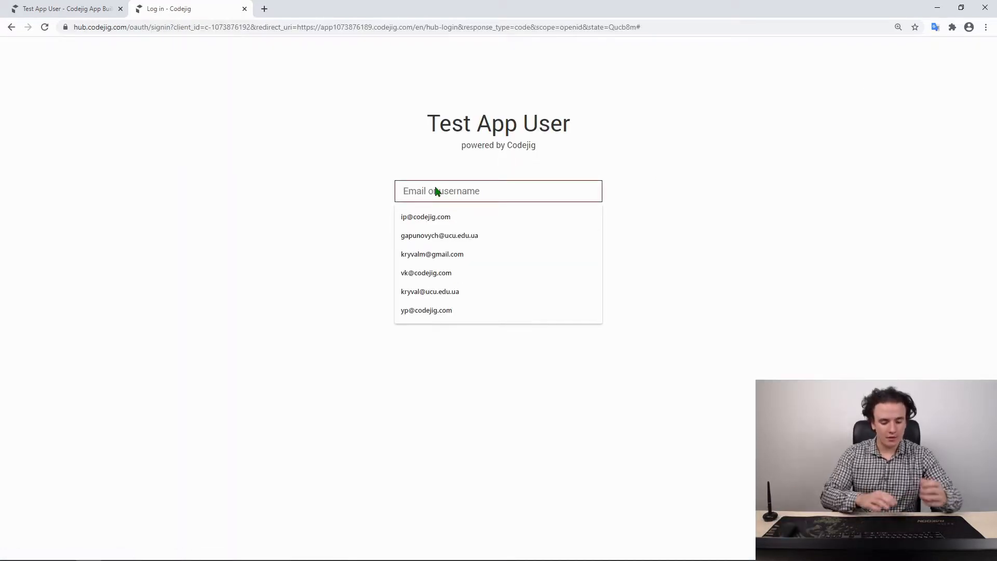
pyautogui.write('test1')
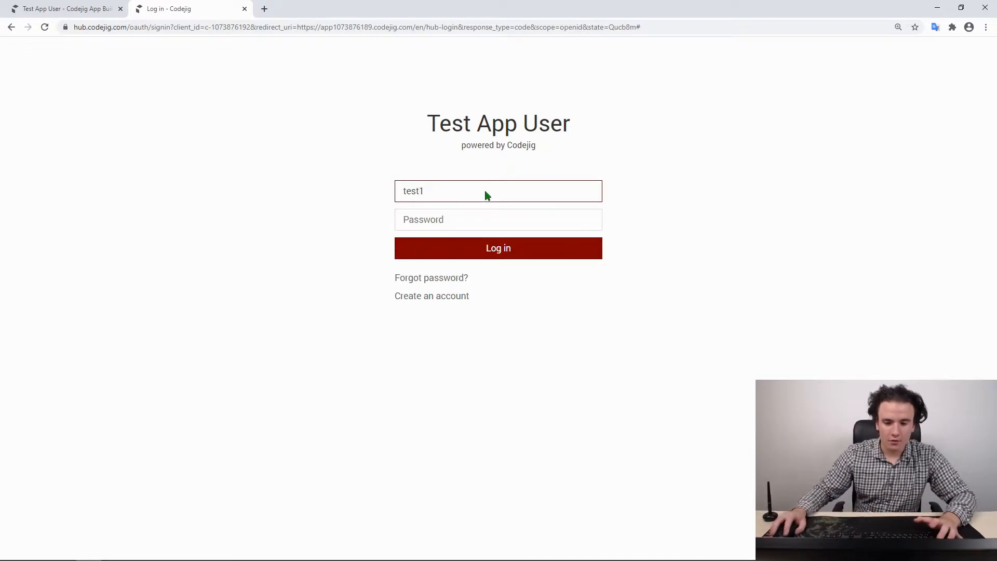
pyautogui.click(473, 219)
pyautogui.write('•••••')
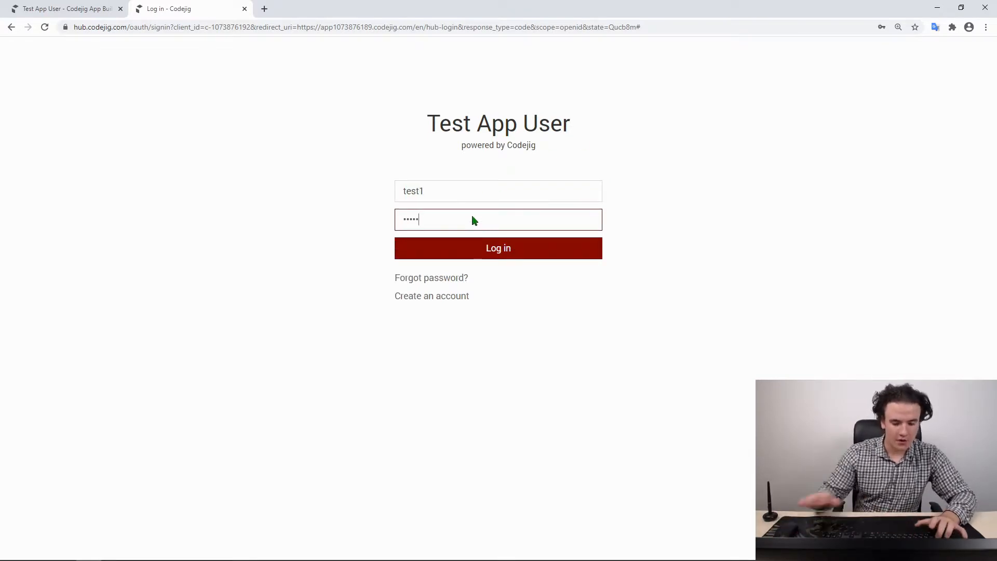
pyautogui.press('Return')
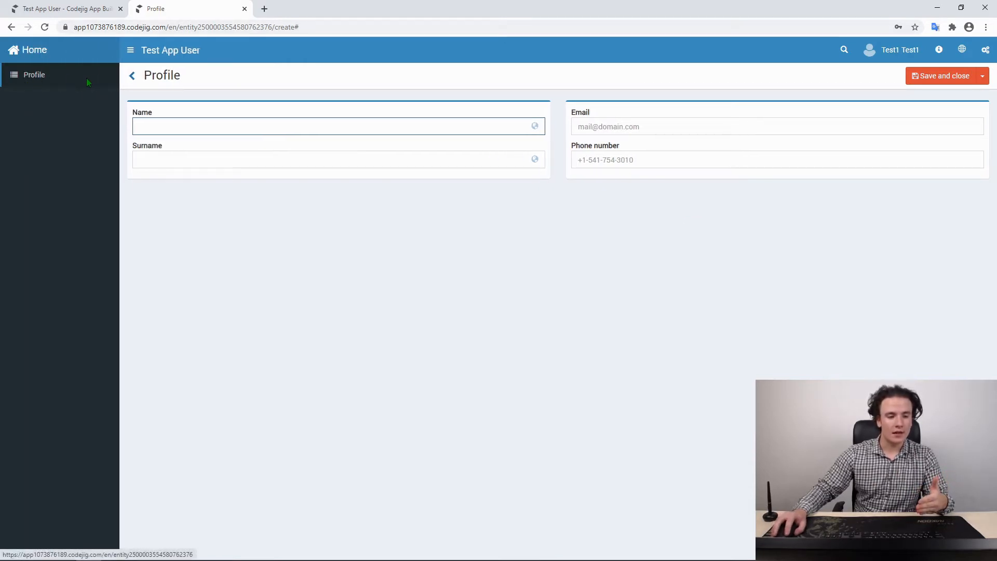
# Open the Profile records list as test1, then log out
pyautogui.click(40, 76)
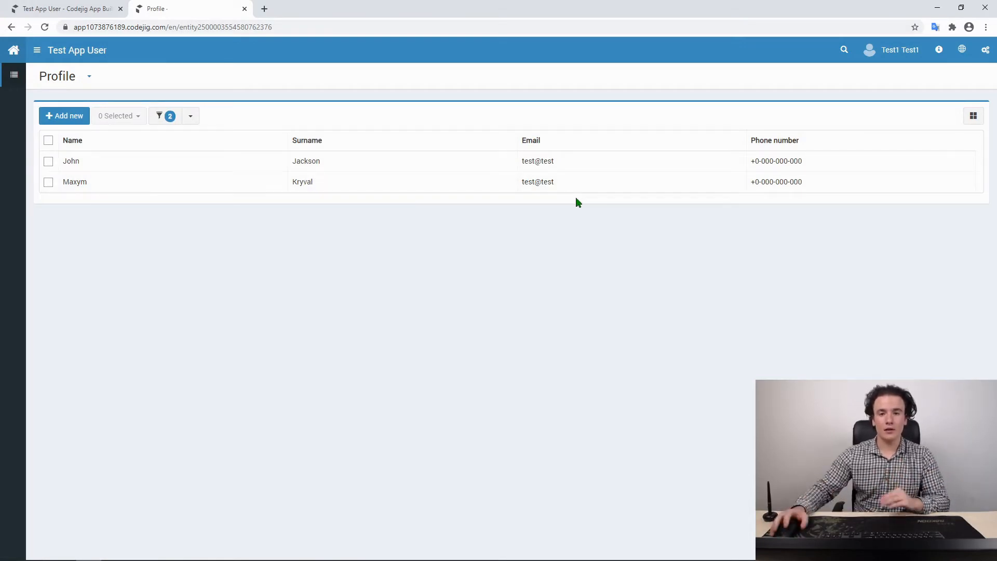
pyautogui.click(903, 54)
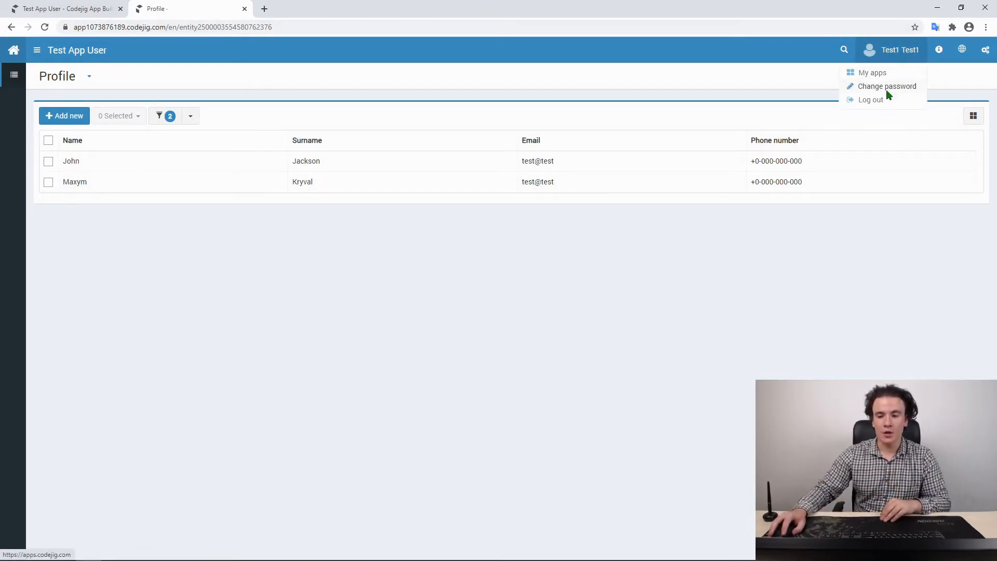
pyautogui.click(875, 99)
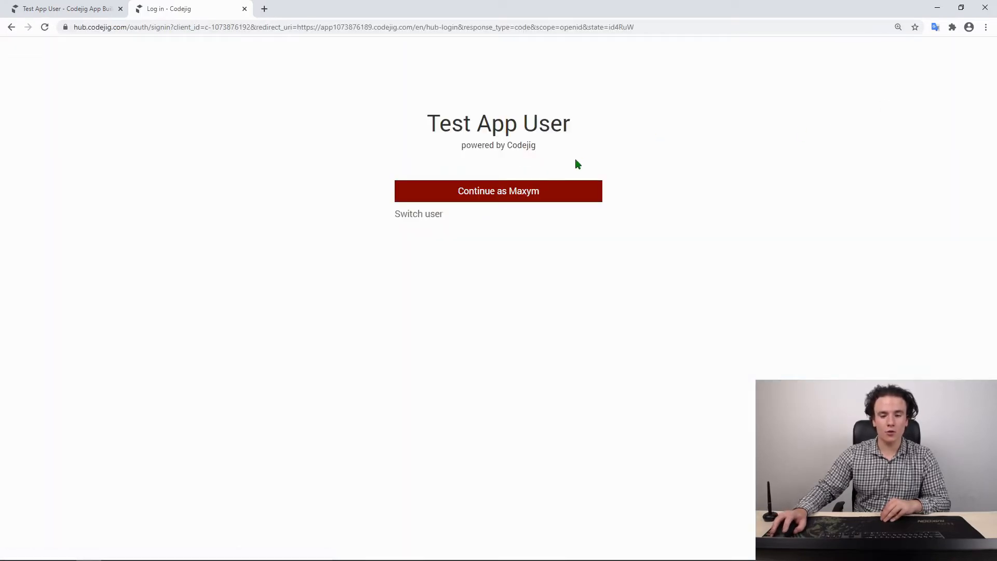
# Sign in as the 'test' user with its password and open the Profile list, getting 403 Forbidden
pyautogui.click(405, 218)
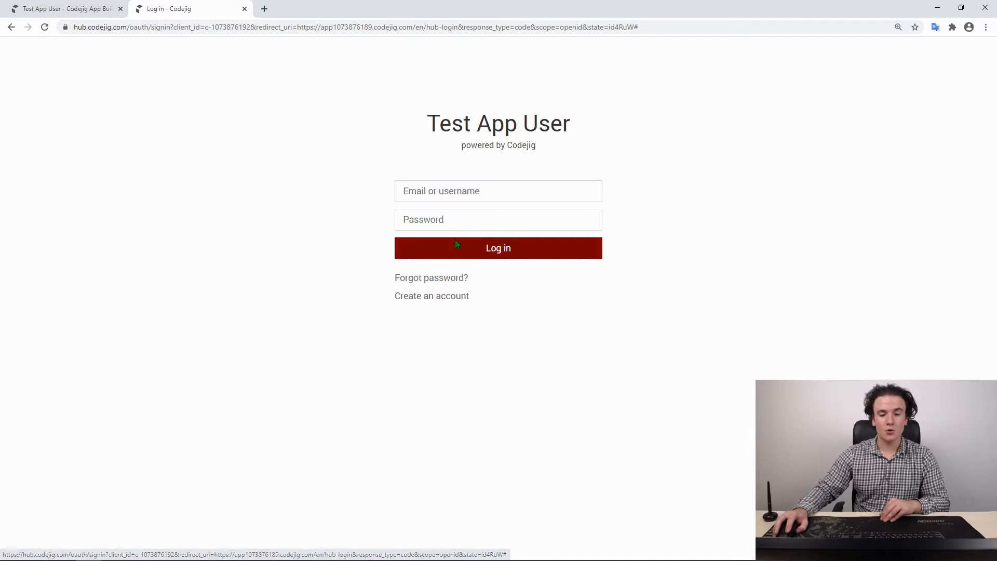
pyautogui.click(449, 195)
pyautogui.write('test')
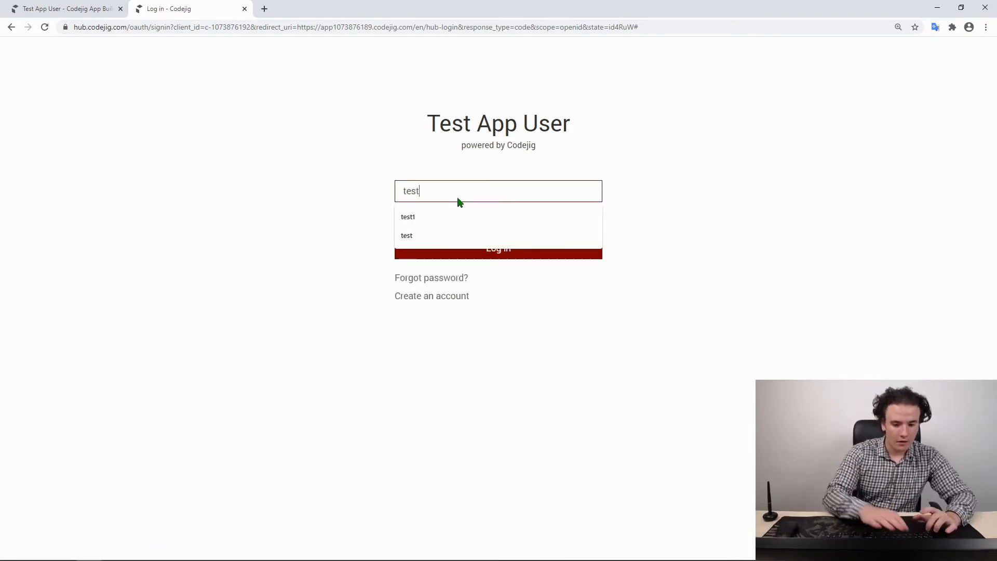
pyautogui.click(454, 219)
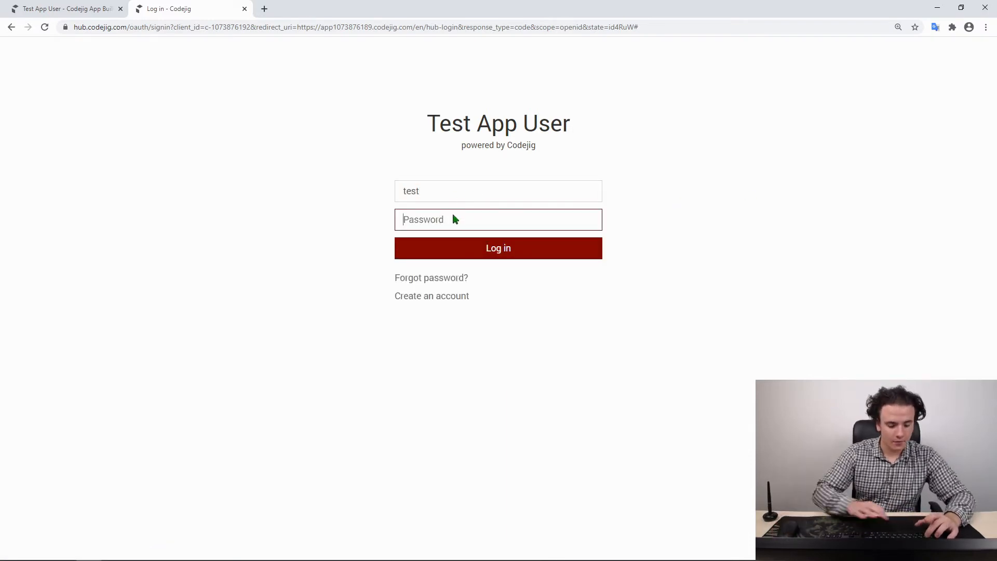
pyautogui.write('test')
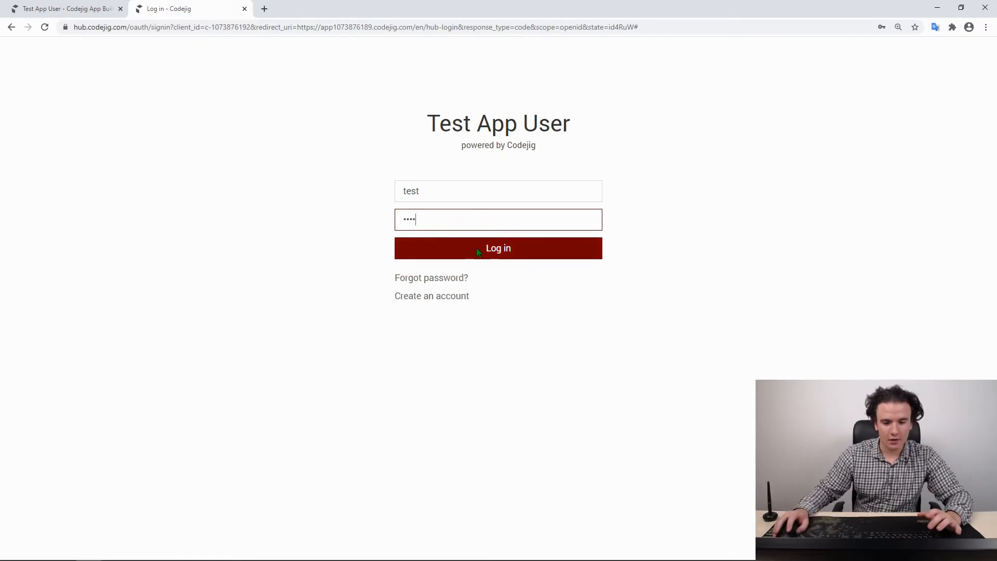
pyautogui.click(476, 248)
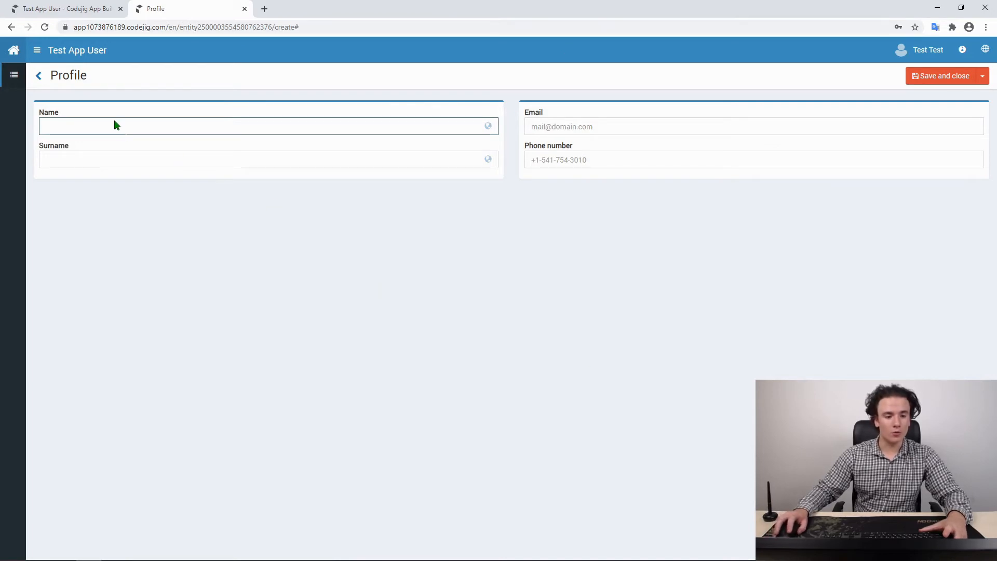
pyautogui.click(39, 77)
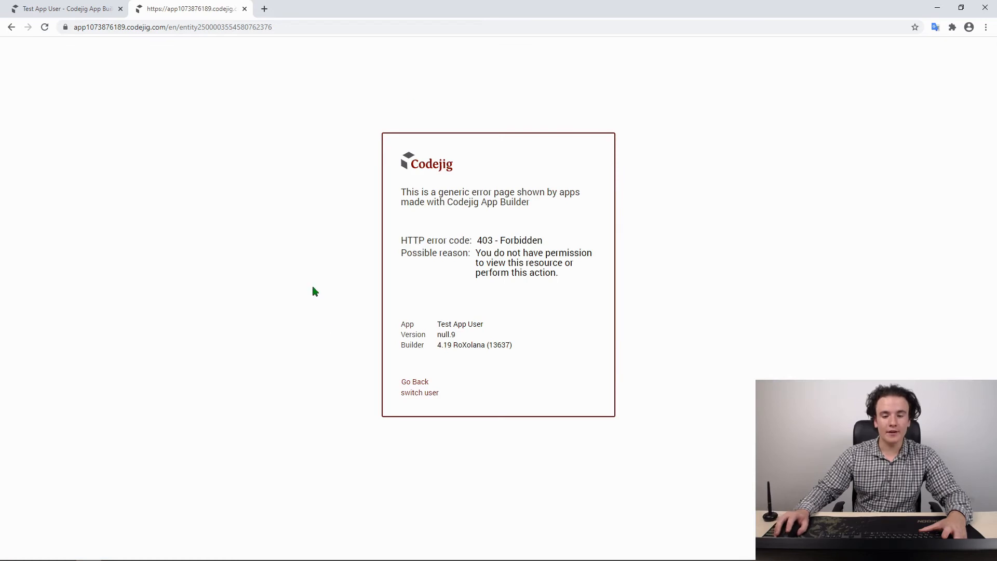